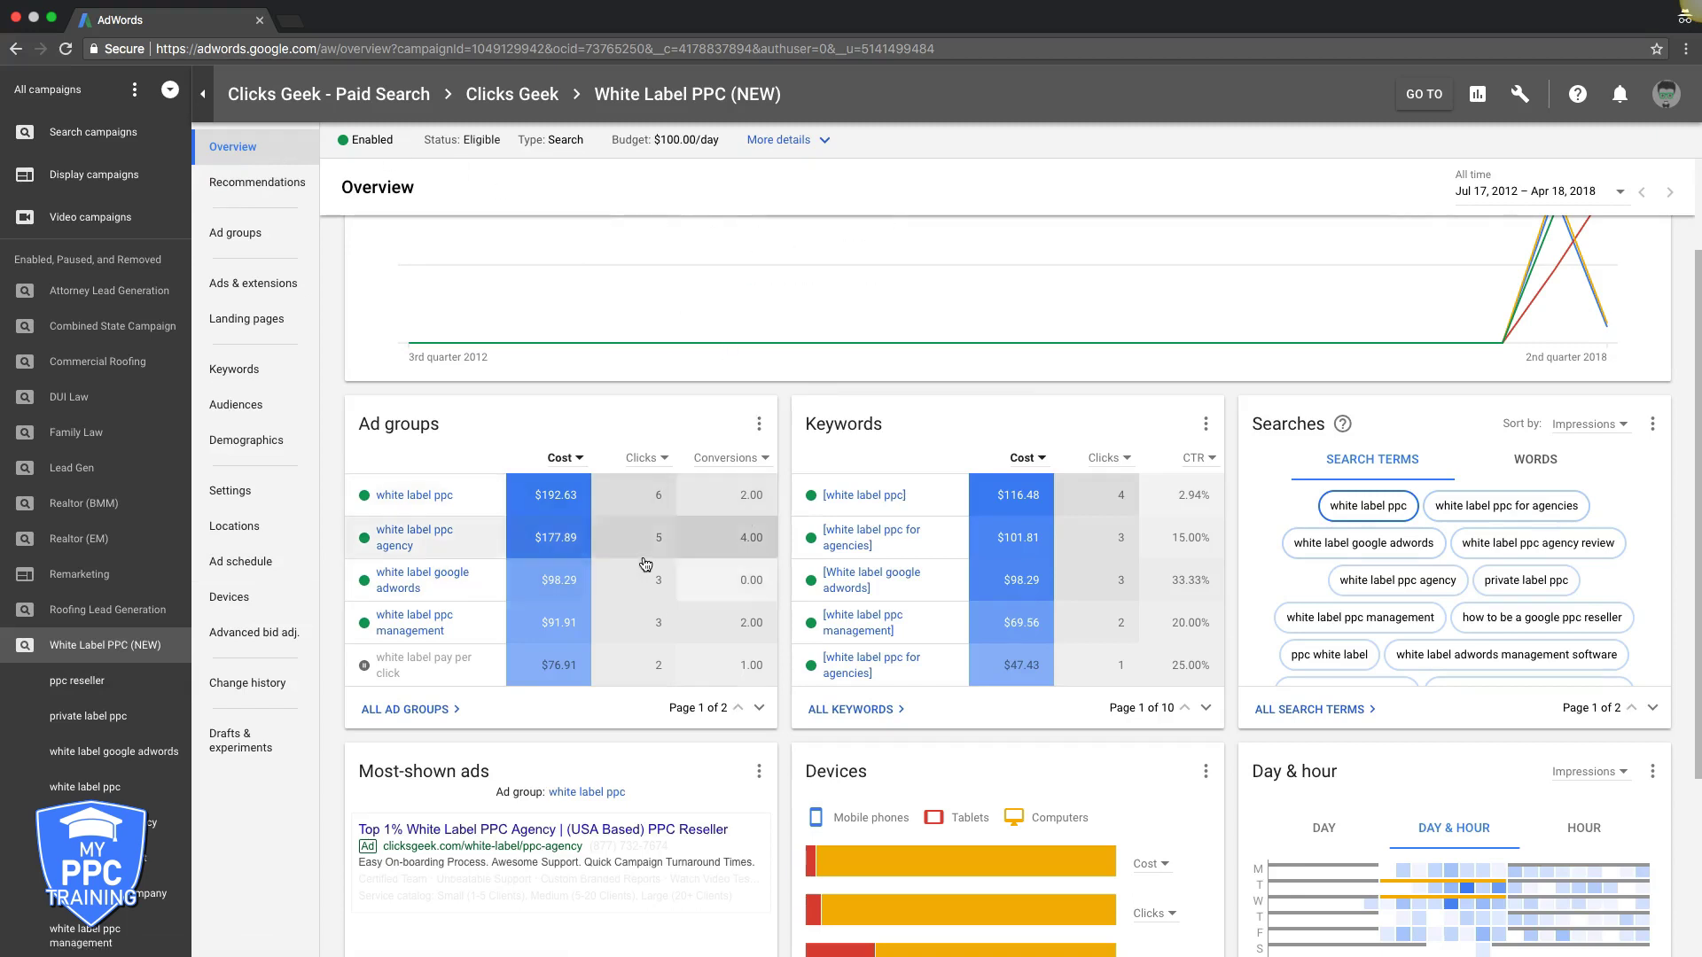
# List the campaign's ad groups, led by white label ppc agency at 4.00 conversions and $177.89.
pyautogui.scroll(3, 646, 568)
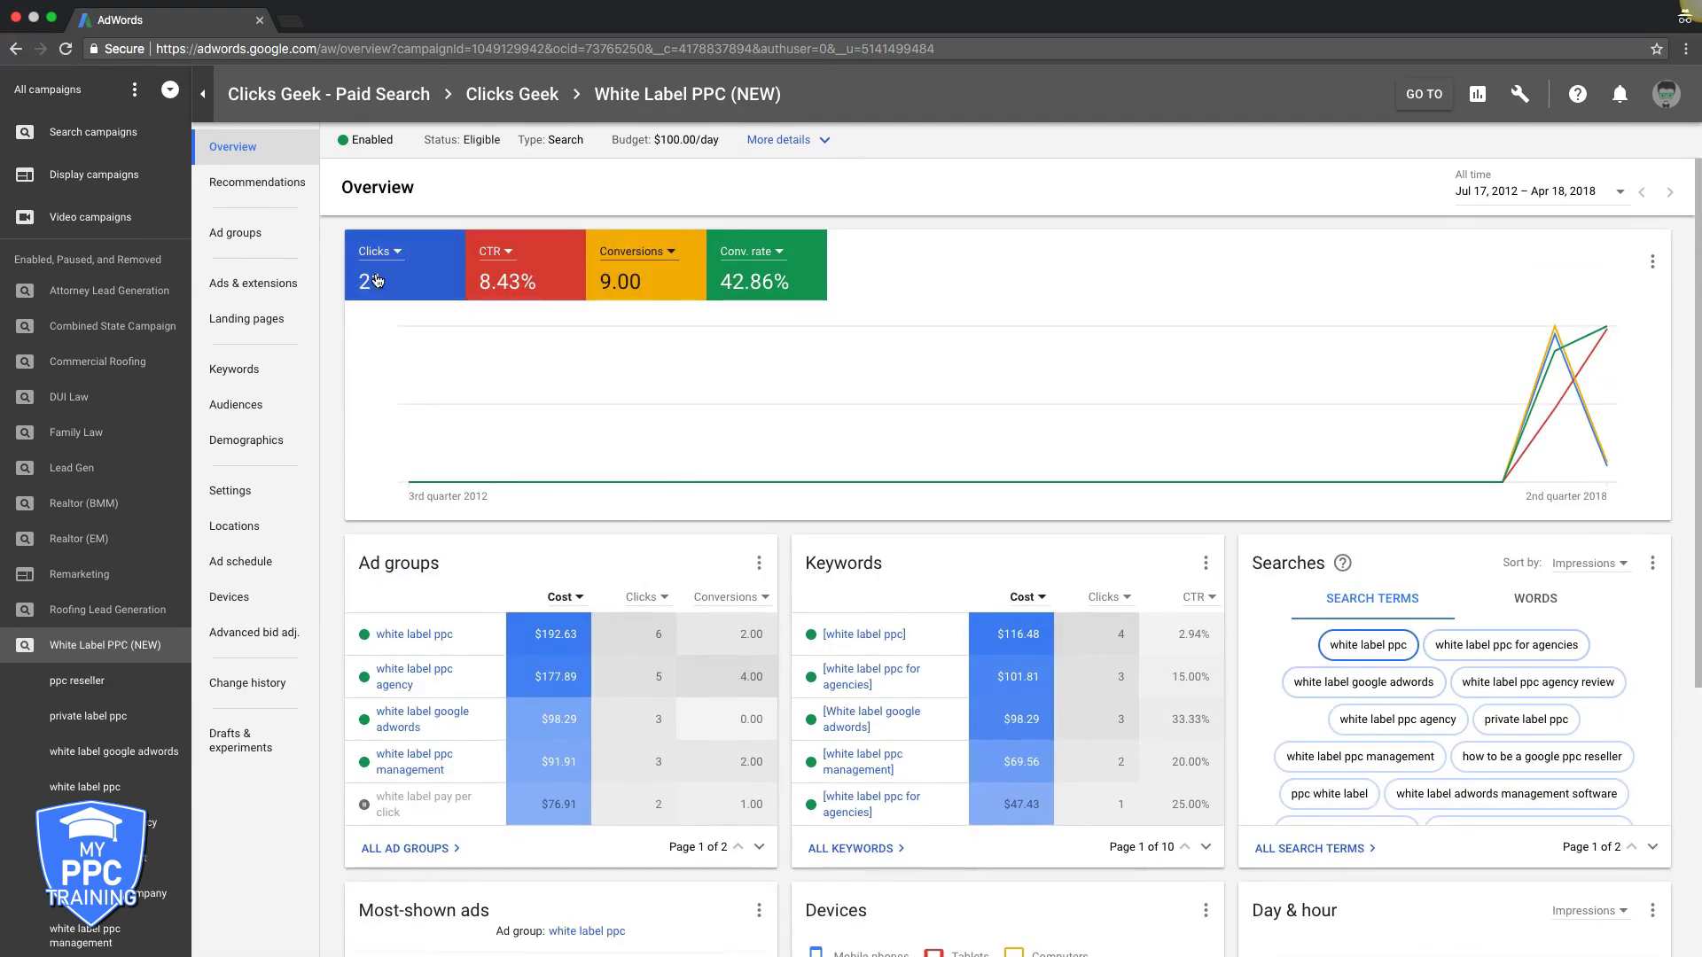
pyautogui.scroll(-1, 479, 288)
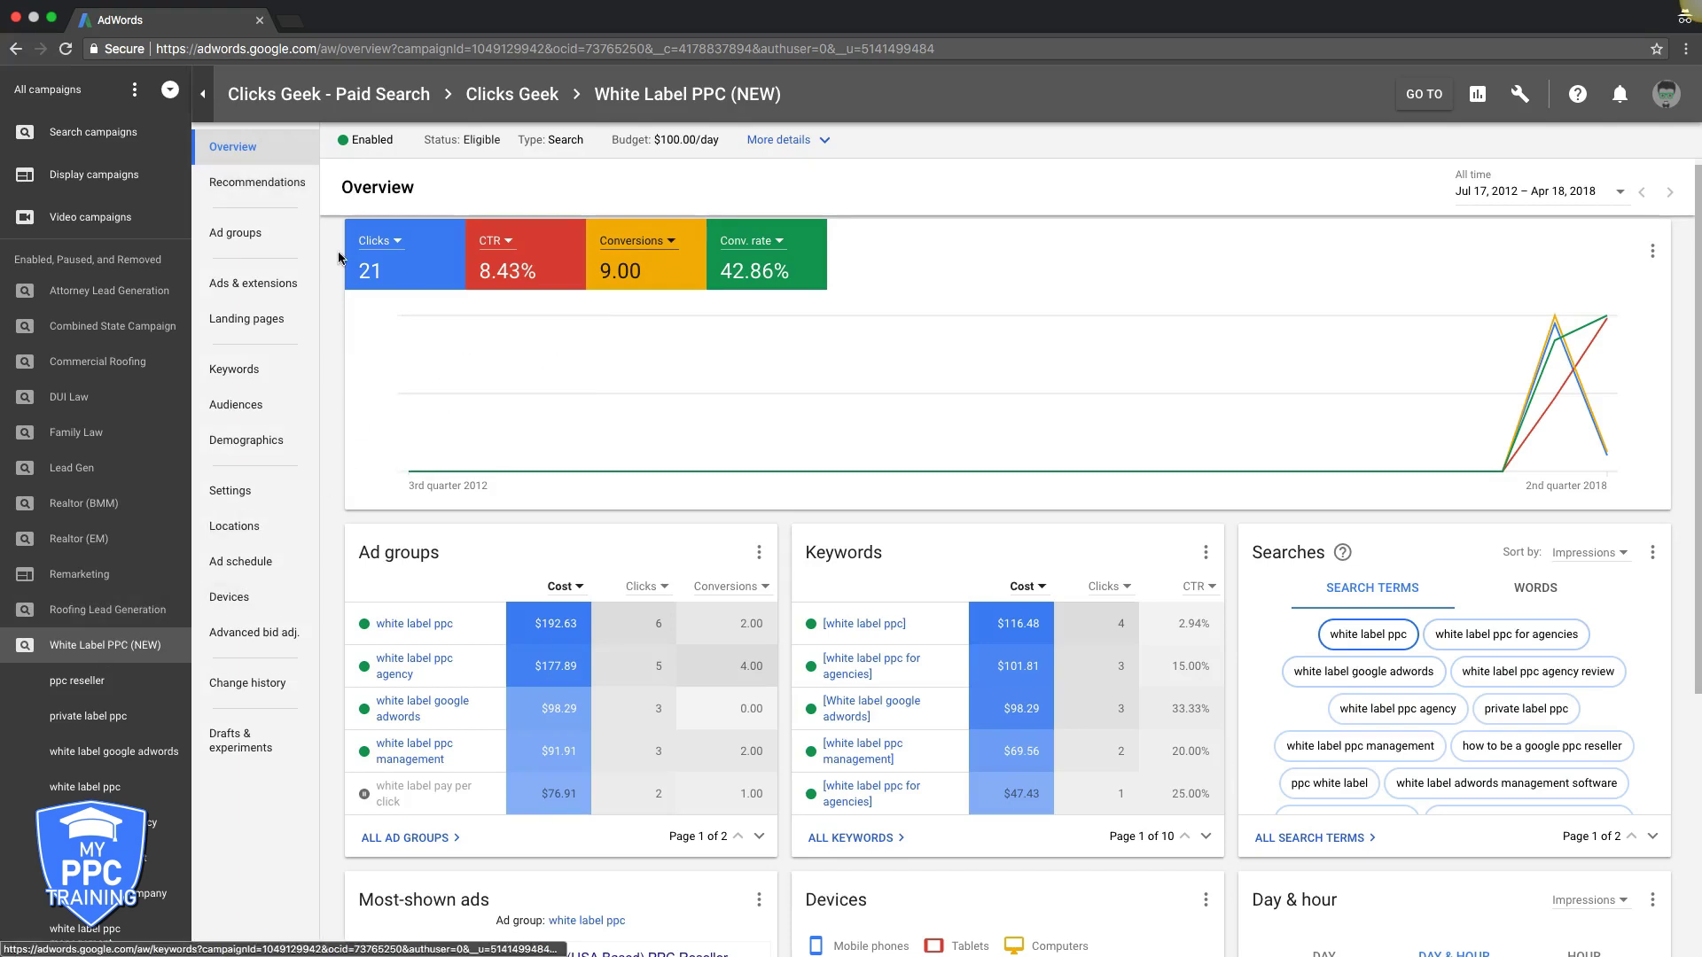
pyautogui.click(252, 233)
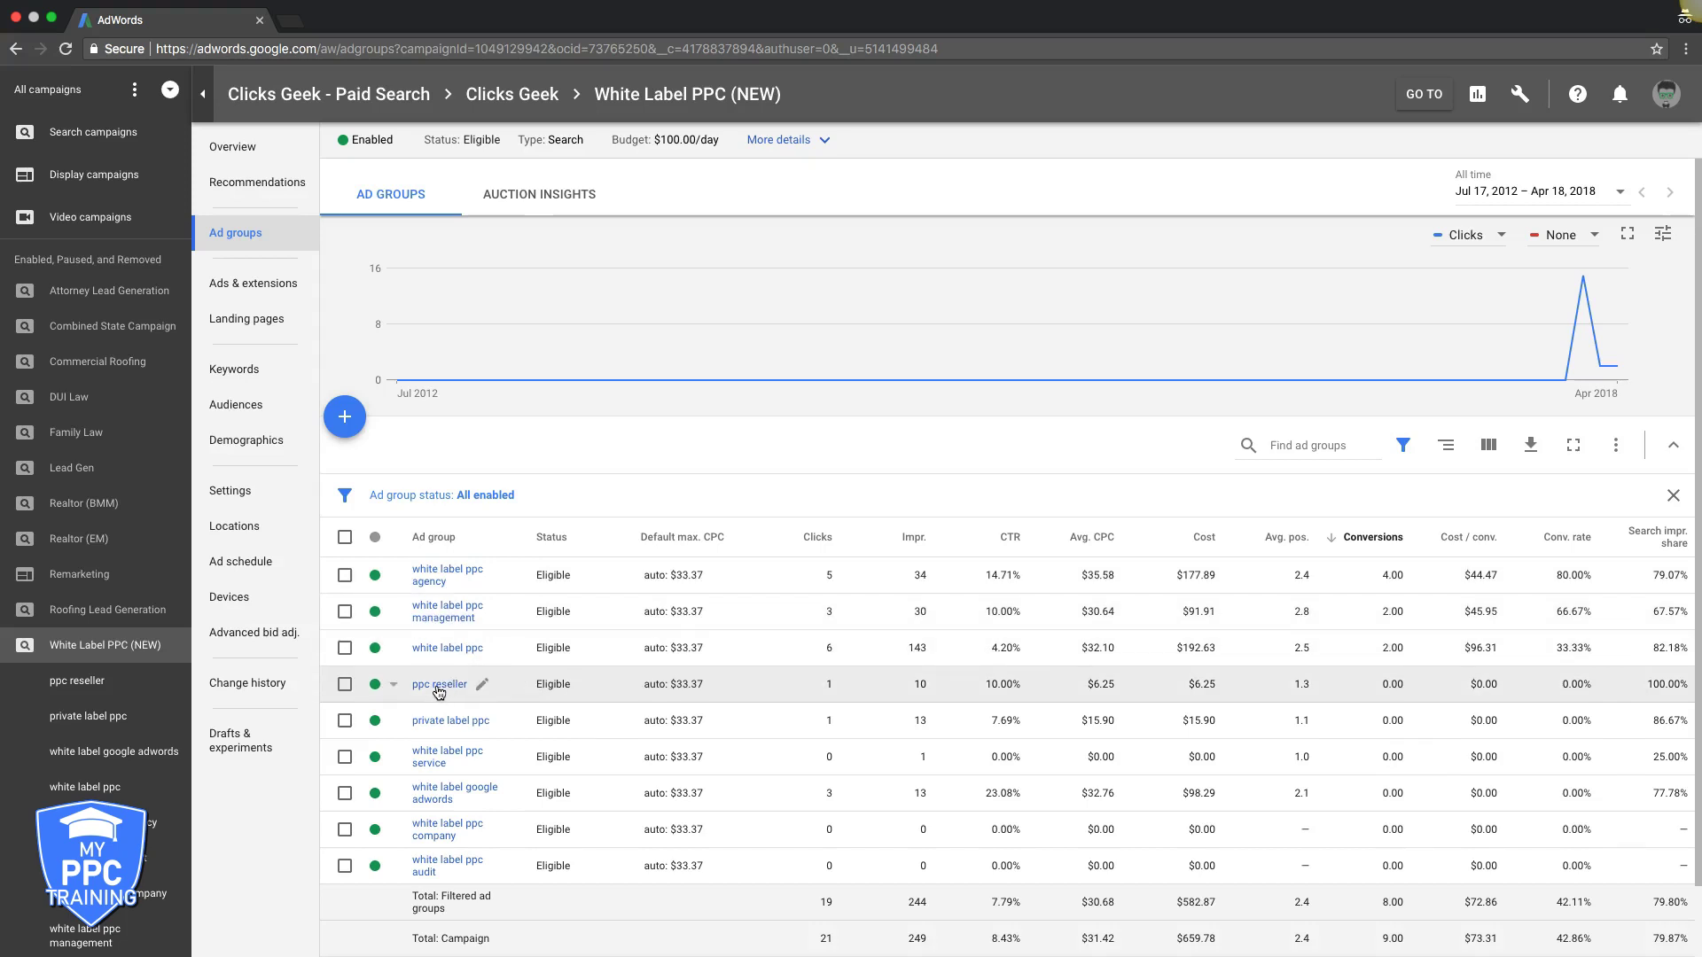
# Open the white label ppc agency ad group to see its five keywords.
pyautogui.click(429, 582)
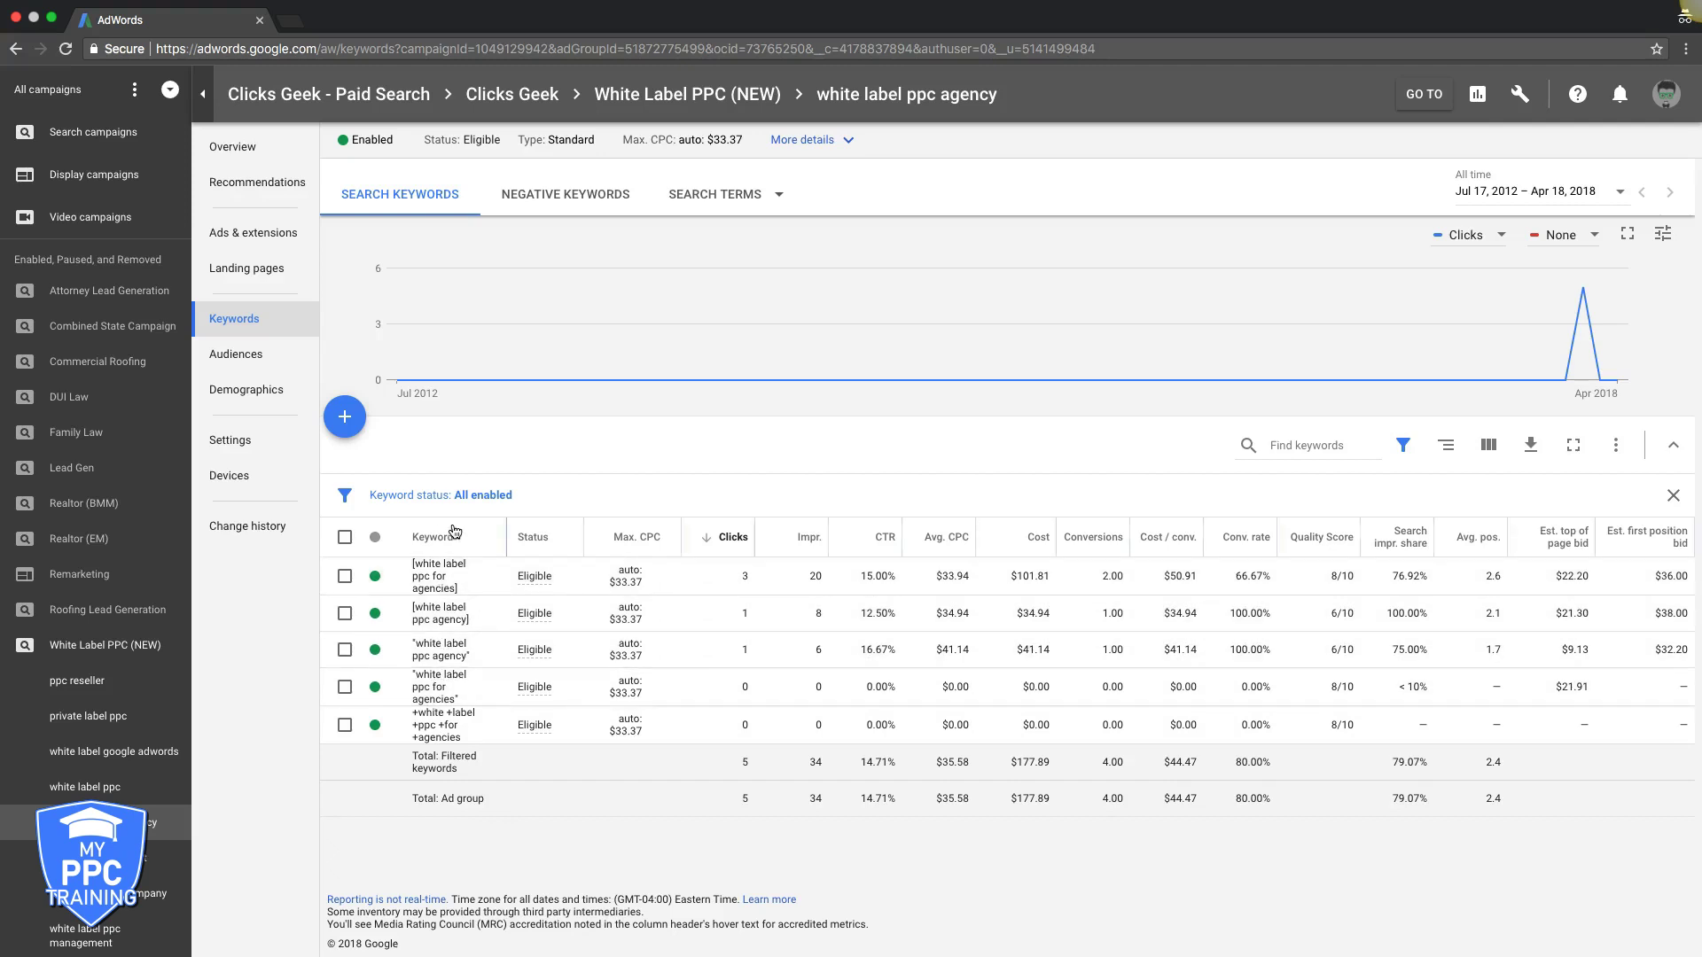
# Review the four approved ads of the white label ppc agency ad group.
pyautogui.click(258, 236)
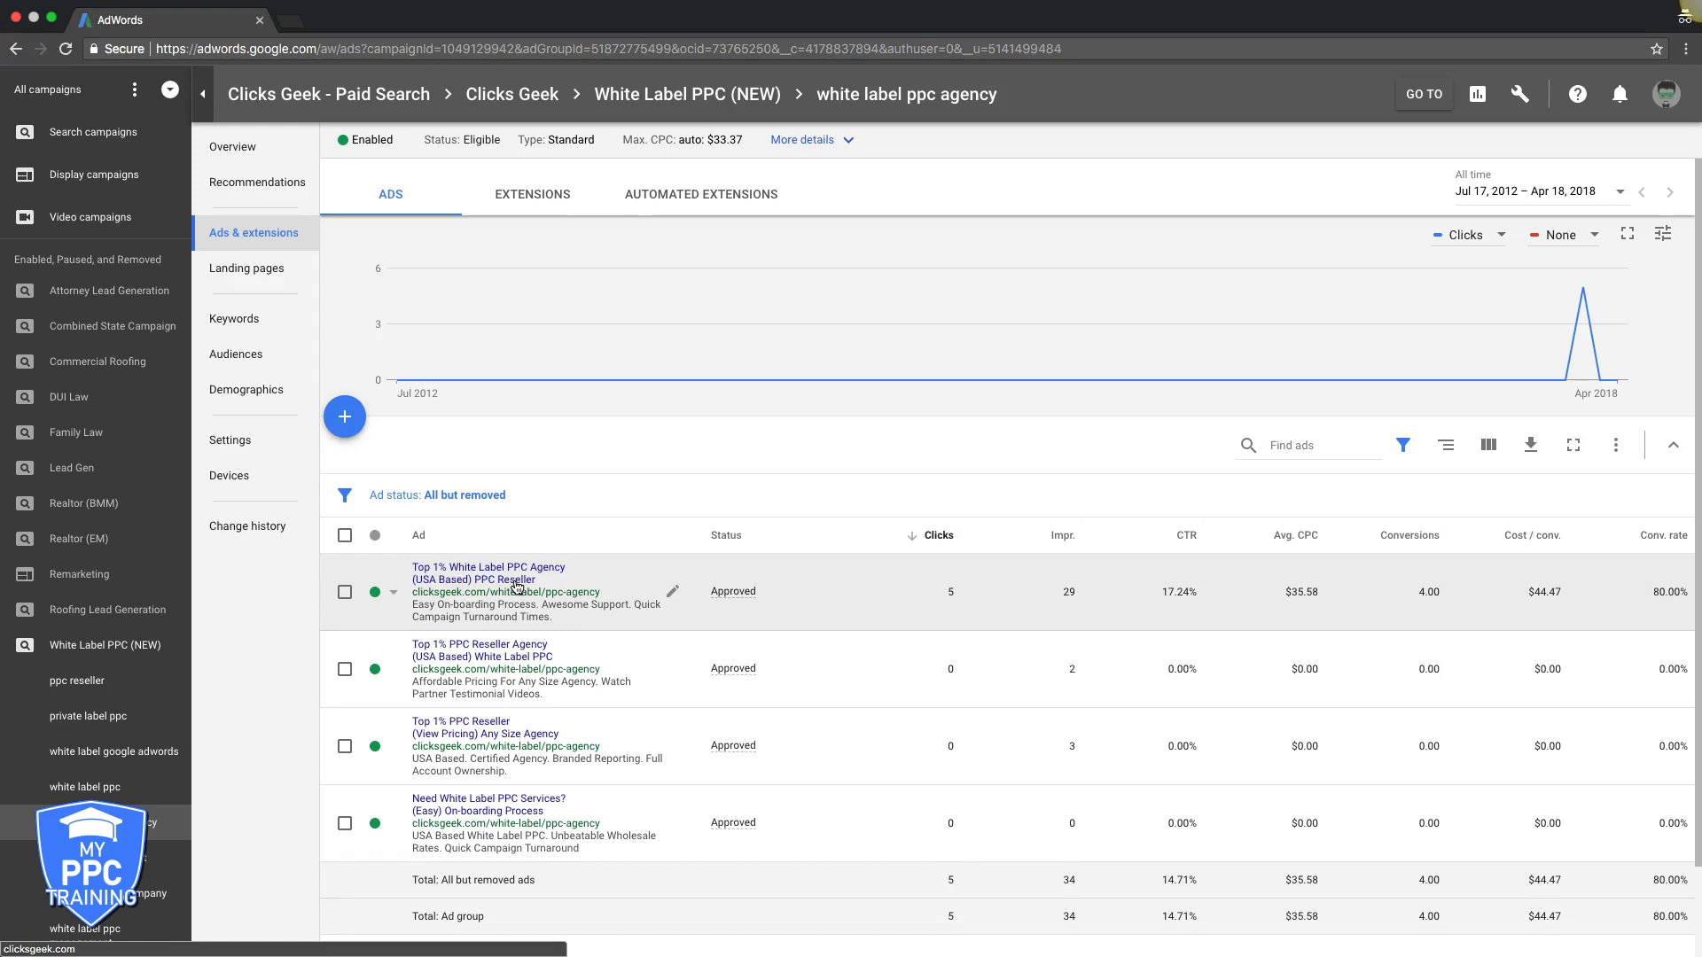
pyautogui.scroll(-1, 504, 573)
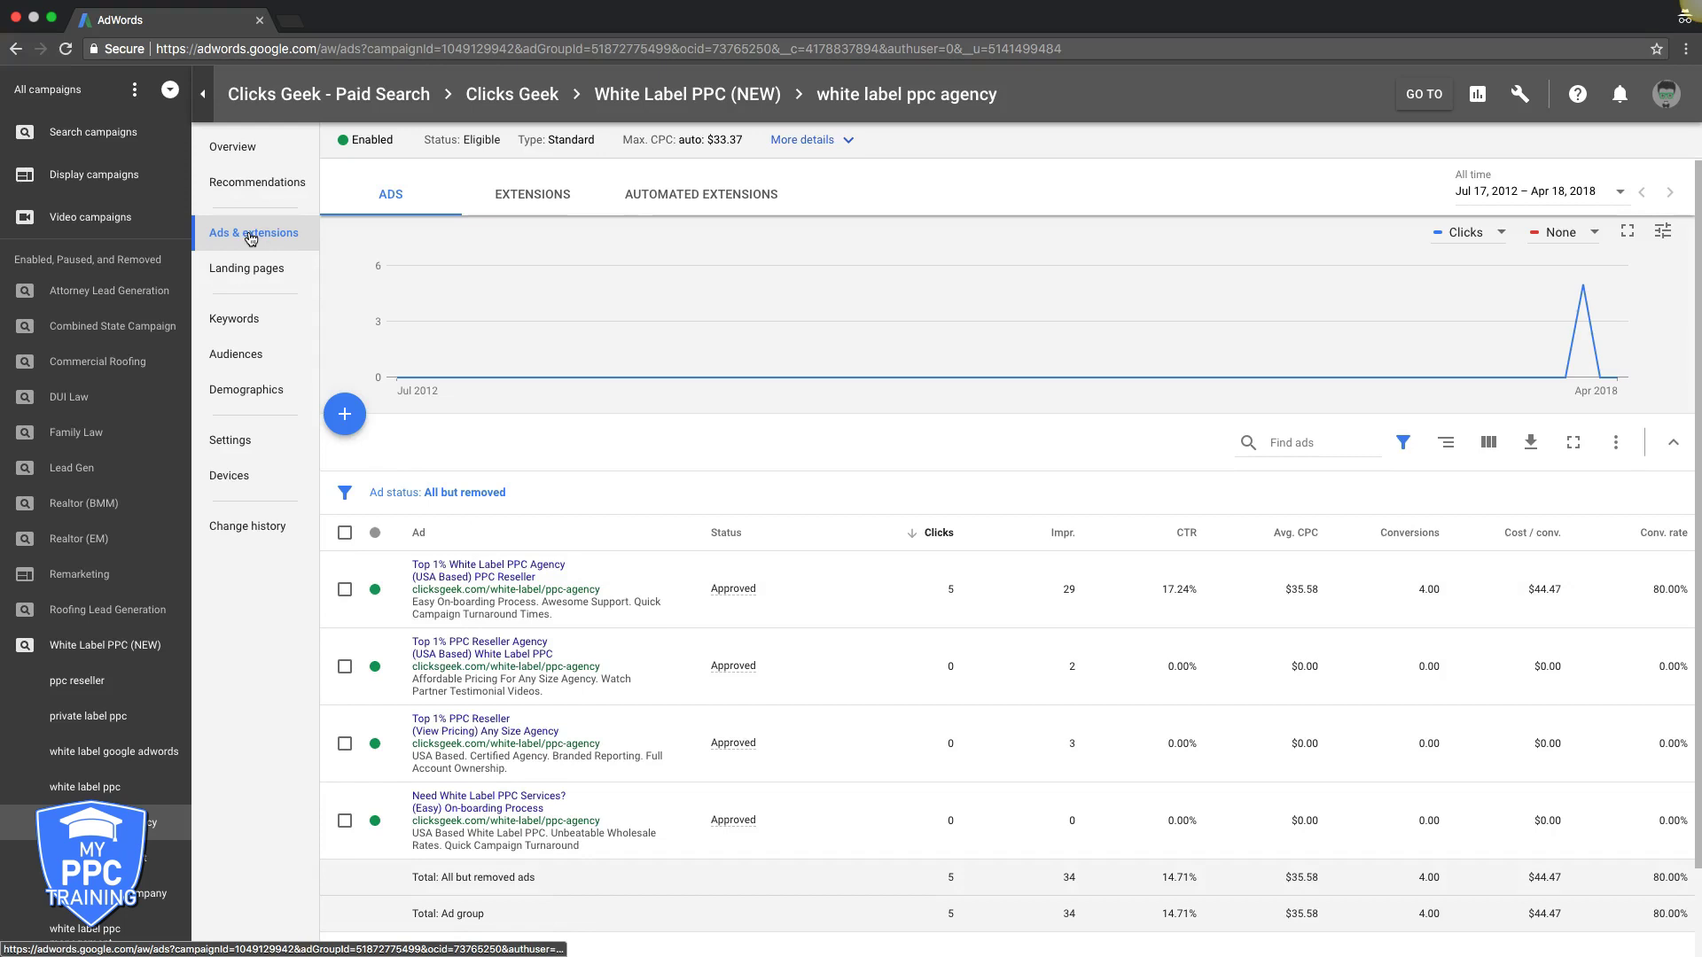
# Return to Keywords, switch to the ppc reseller ad group and scan its keyword table.
pyautogui.click(235, 322)
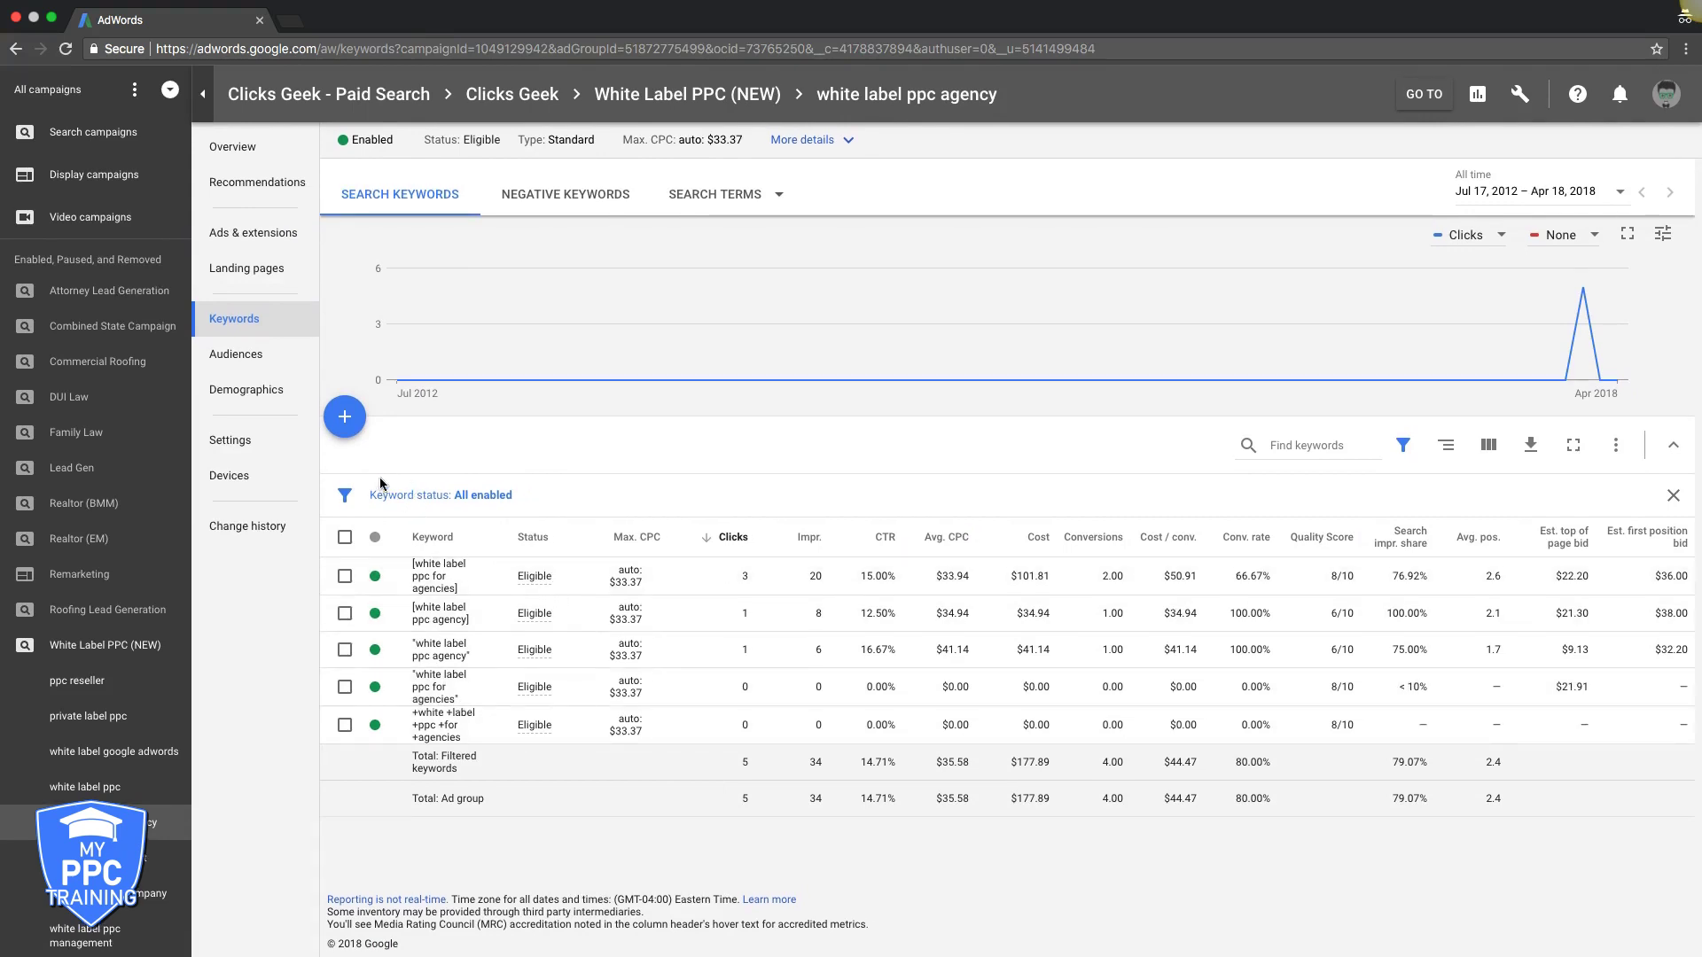
pyautogui.scroll(-3, 122, 840)
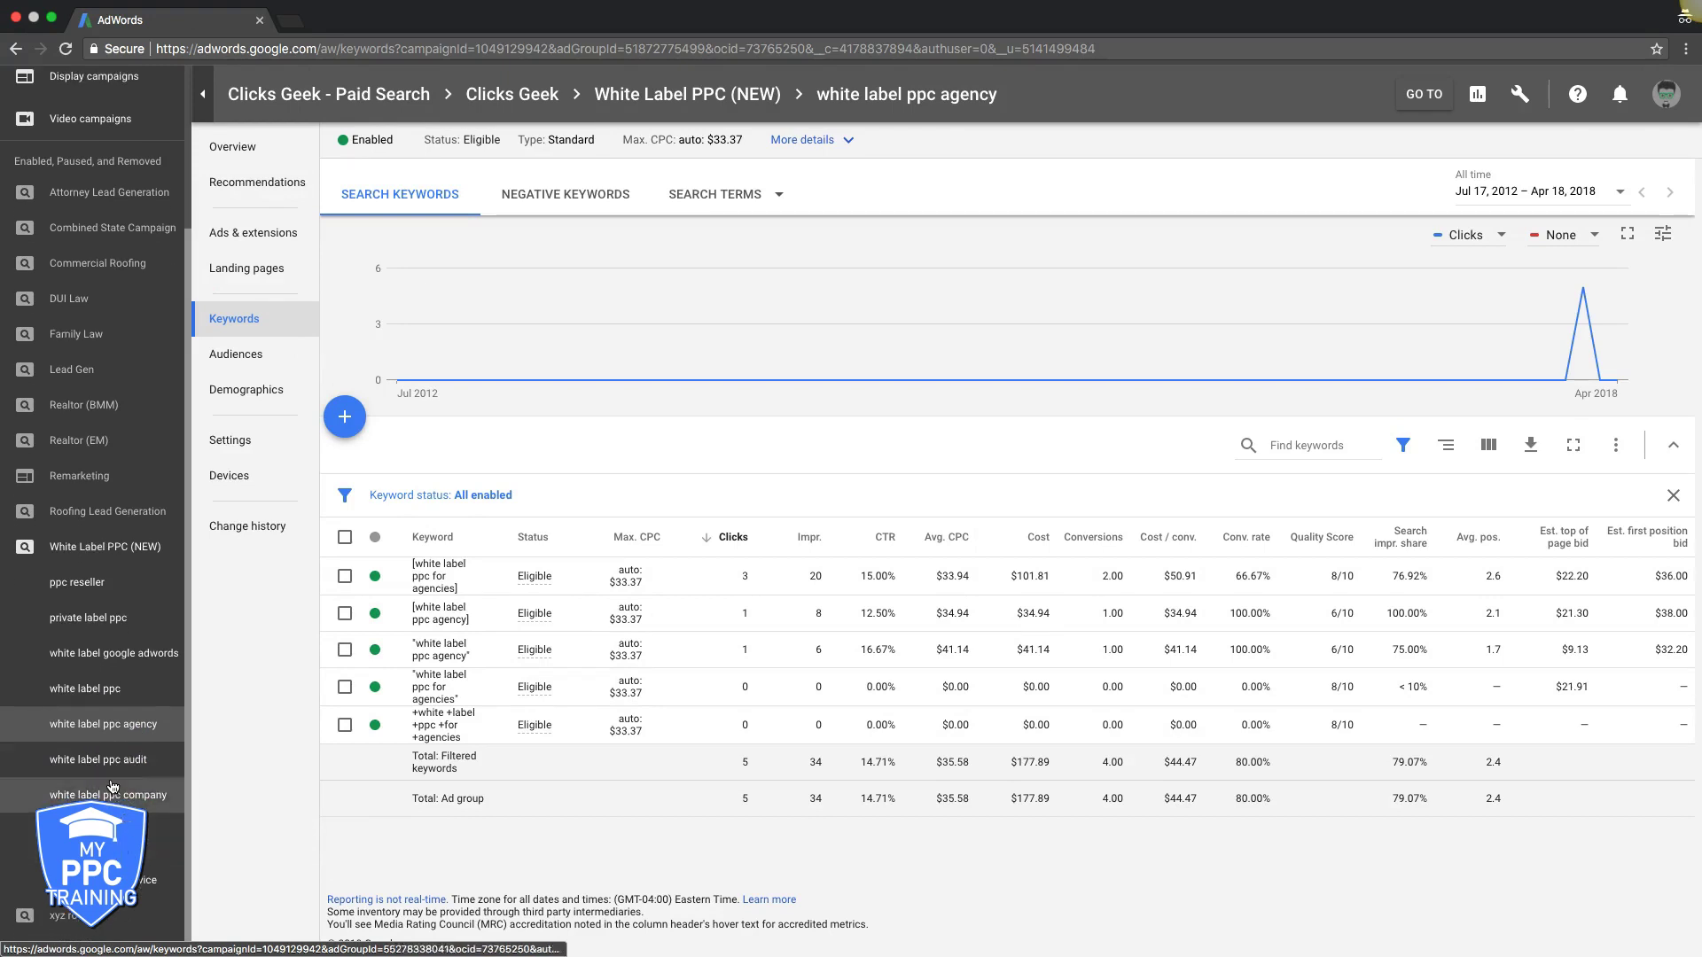
pyautogui.click(110, 599)
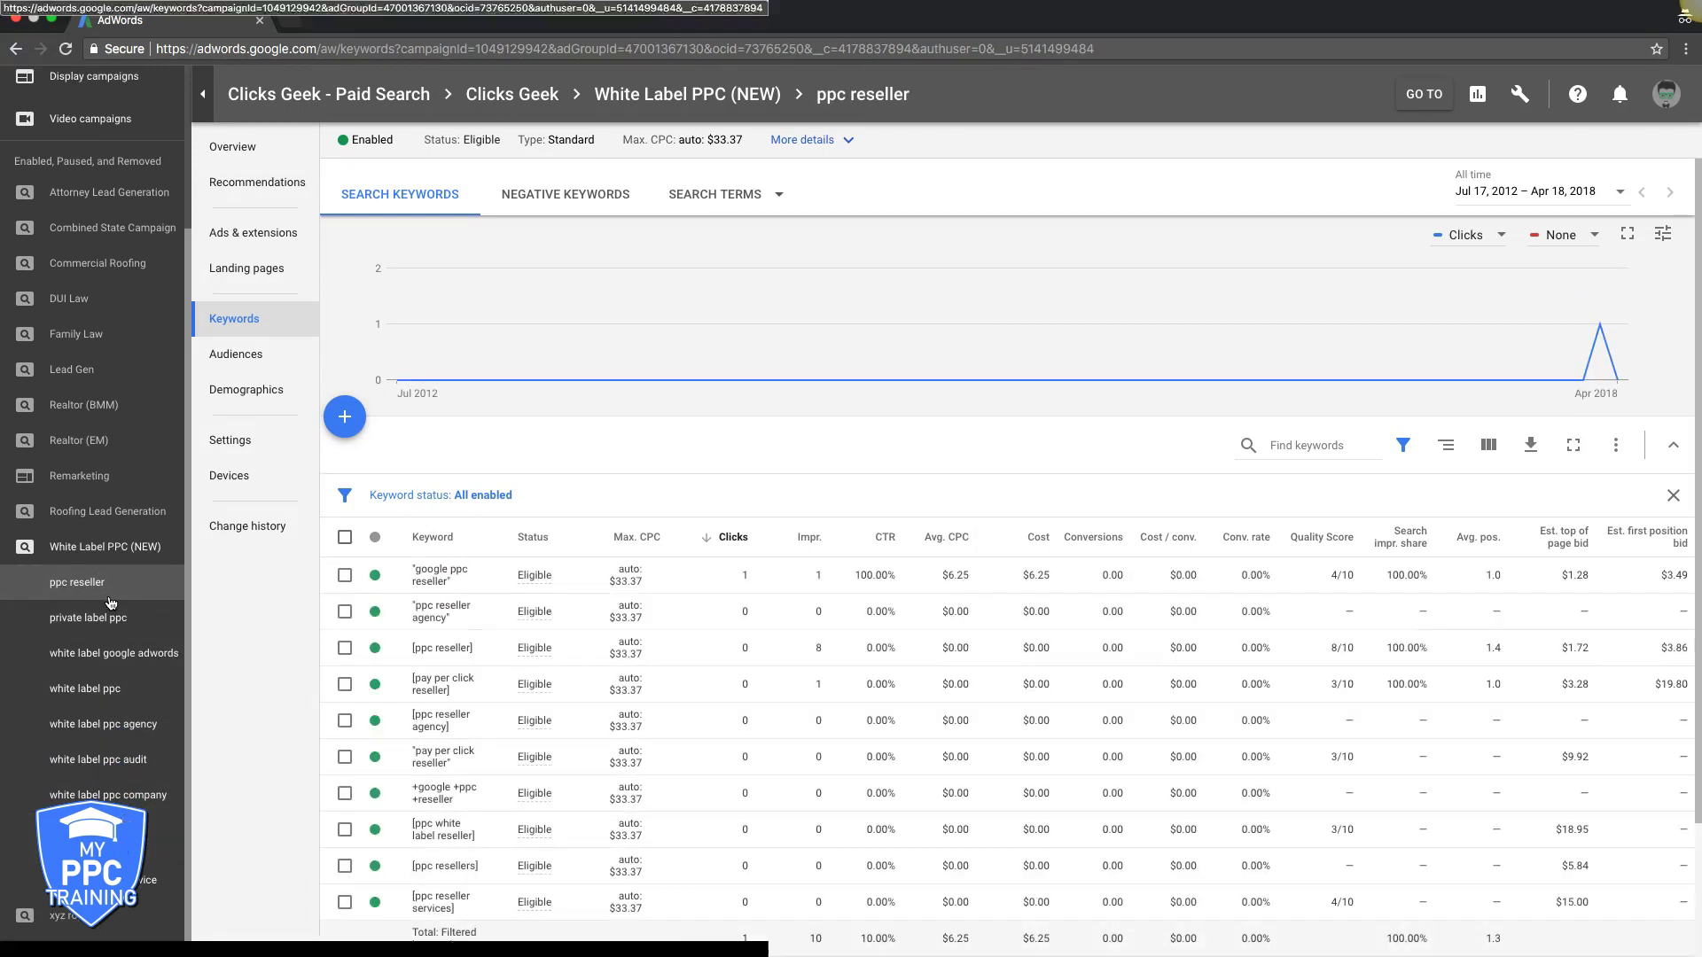
pyautogui.scroll(-3, 694, 609)
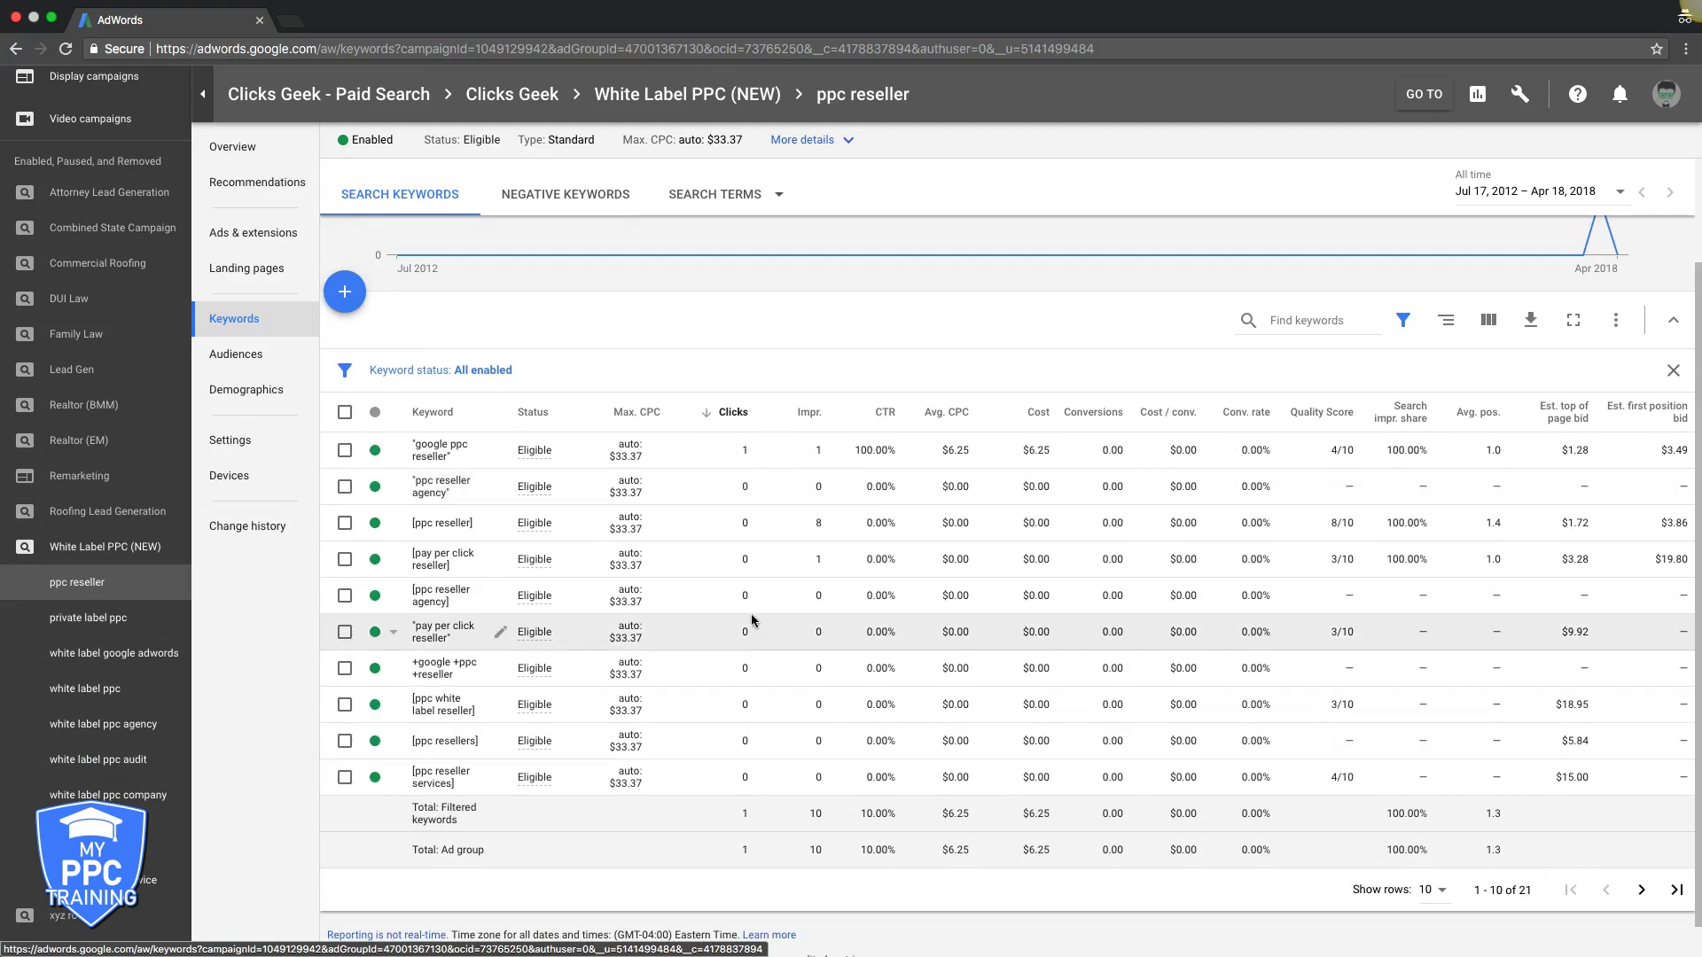
pyautogui.scroll(-1, 567, 560)
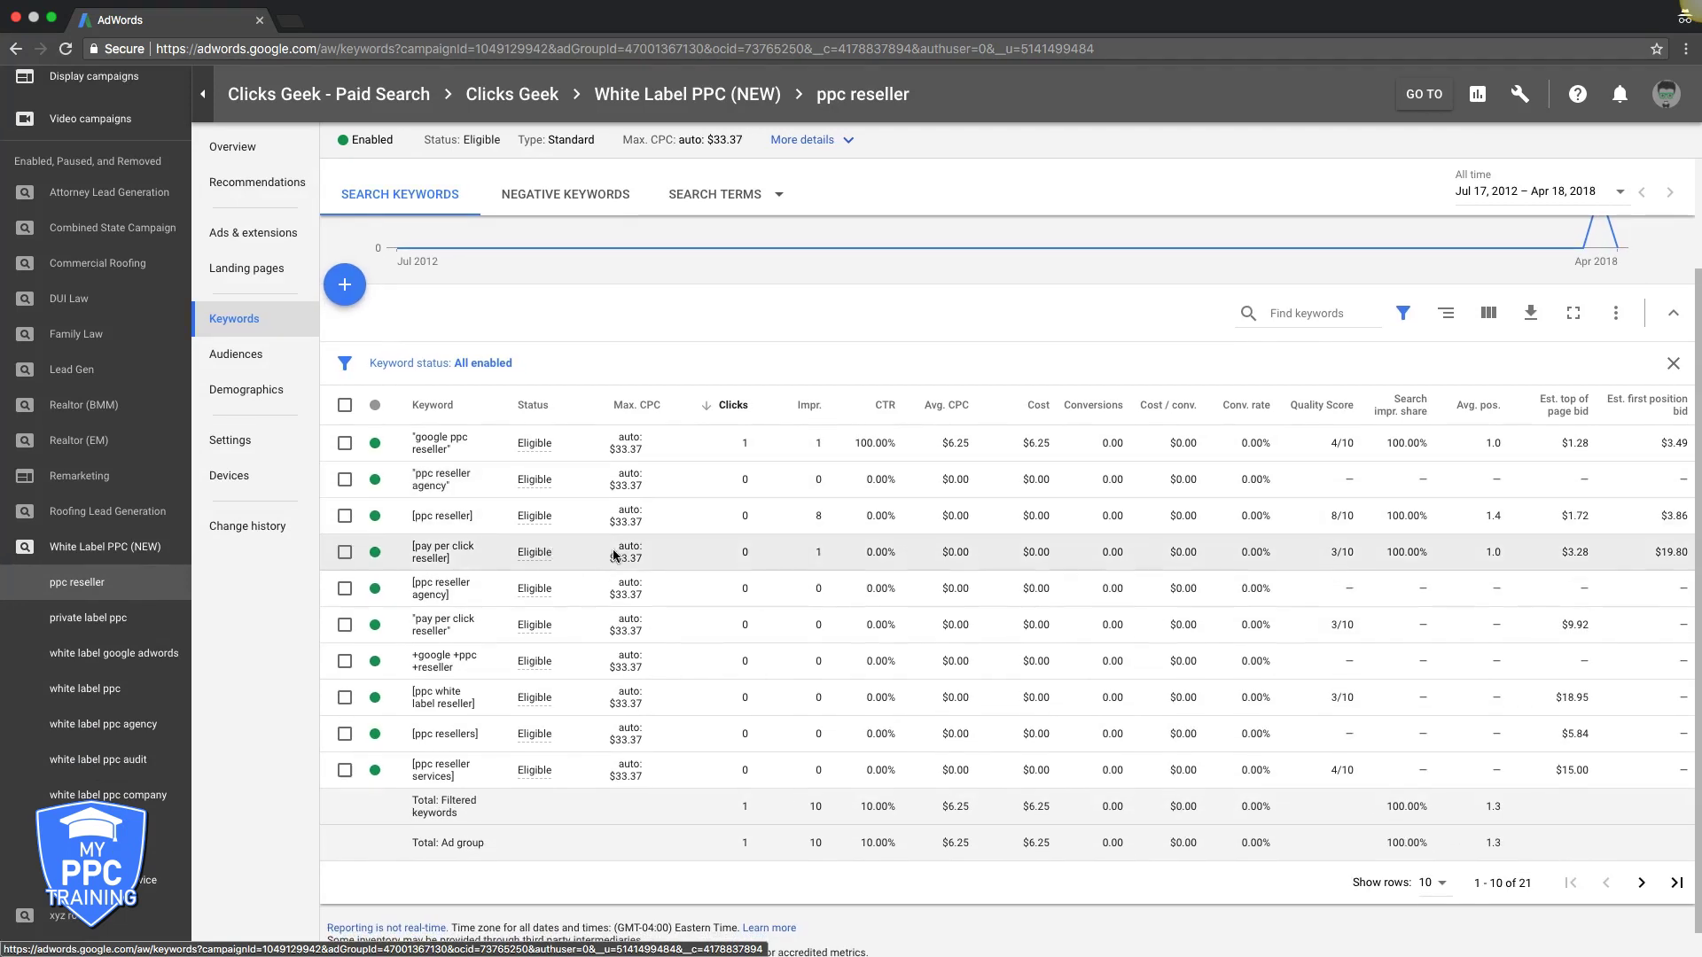
pyautogui.scroll(3, 608, 543)
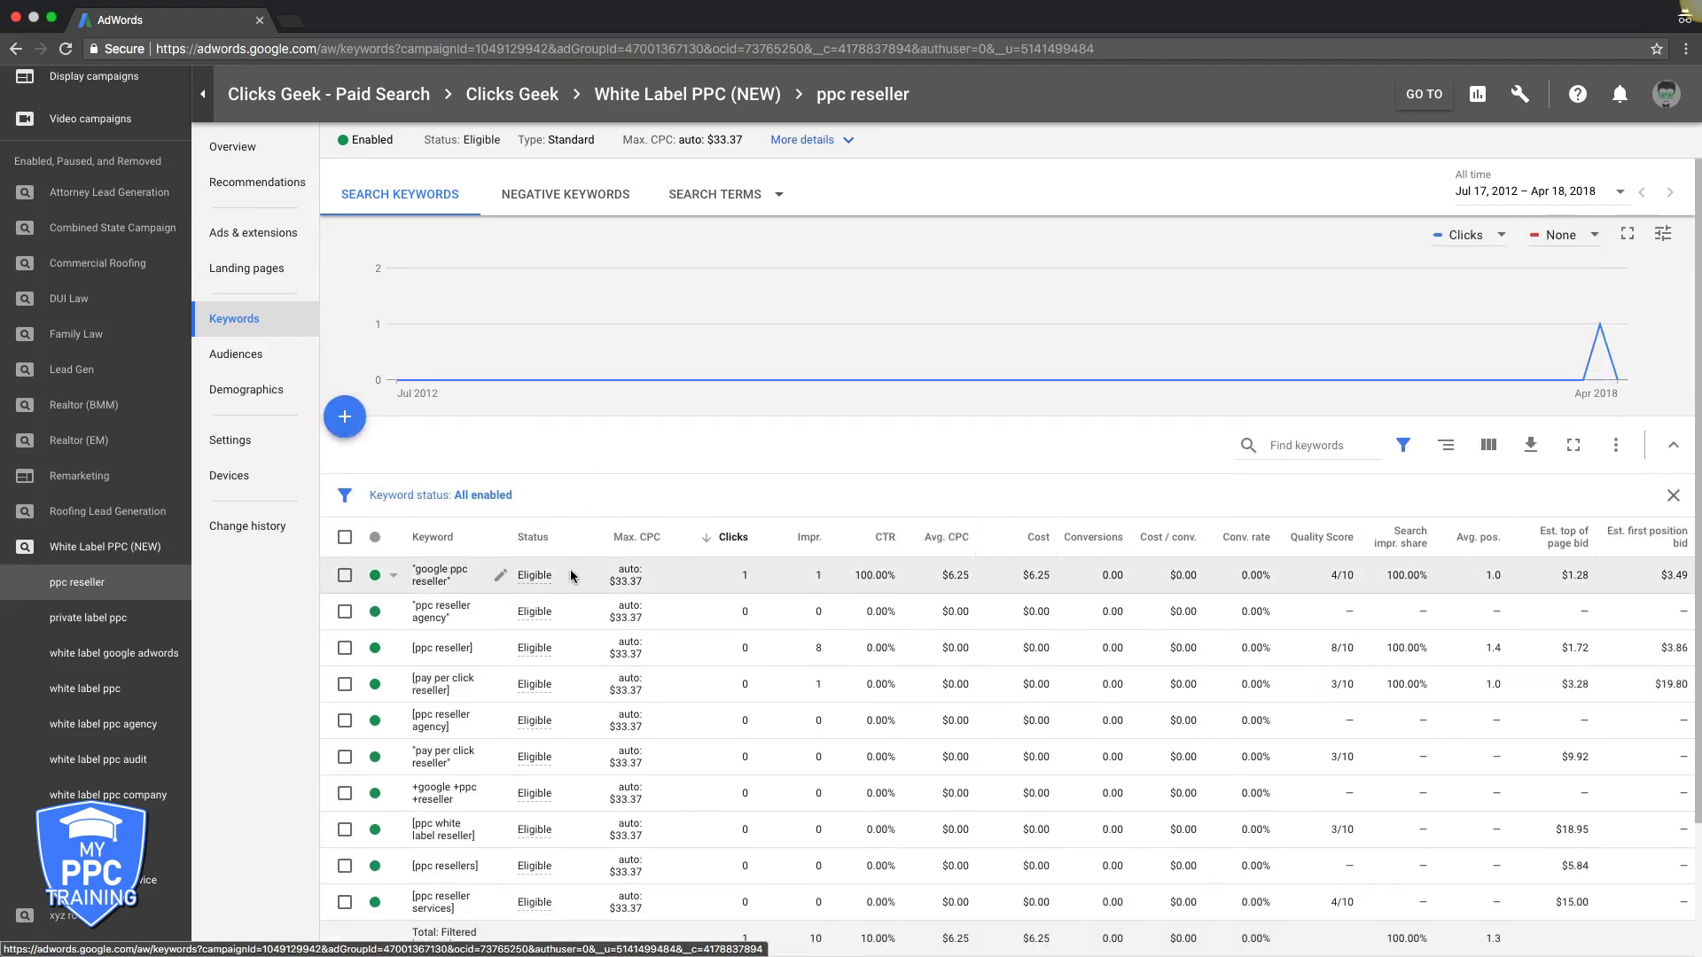
pyautogui.scroll(-1, 574, 577)
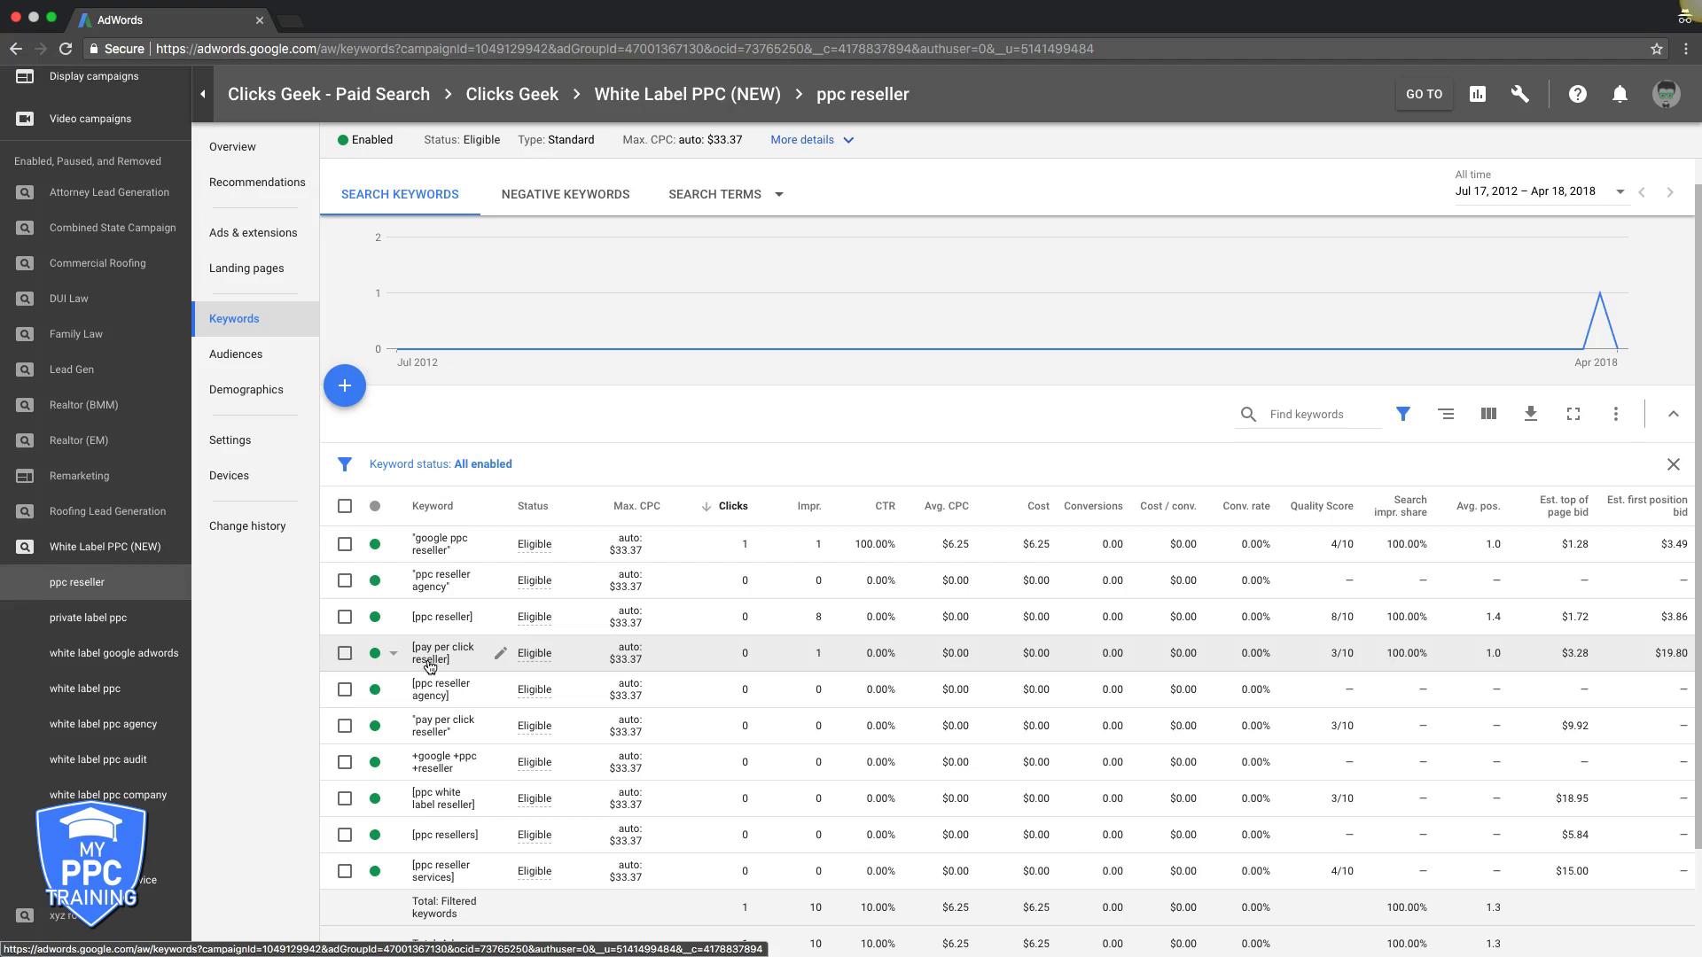
# Check the ppc reseller ads, then its overview showing 1 click and 10 impressions.
pyautogui.click(265, 240)
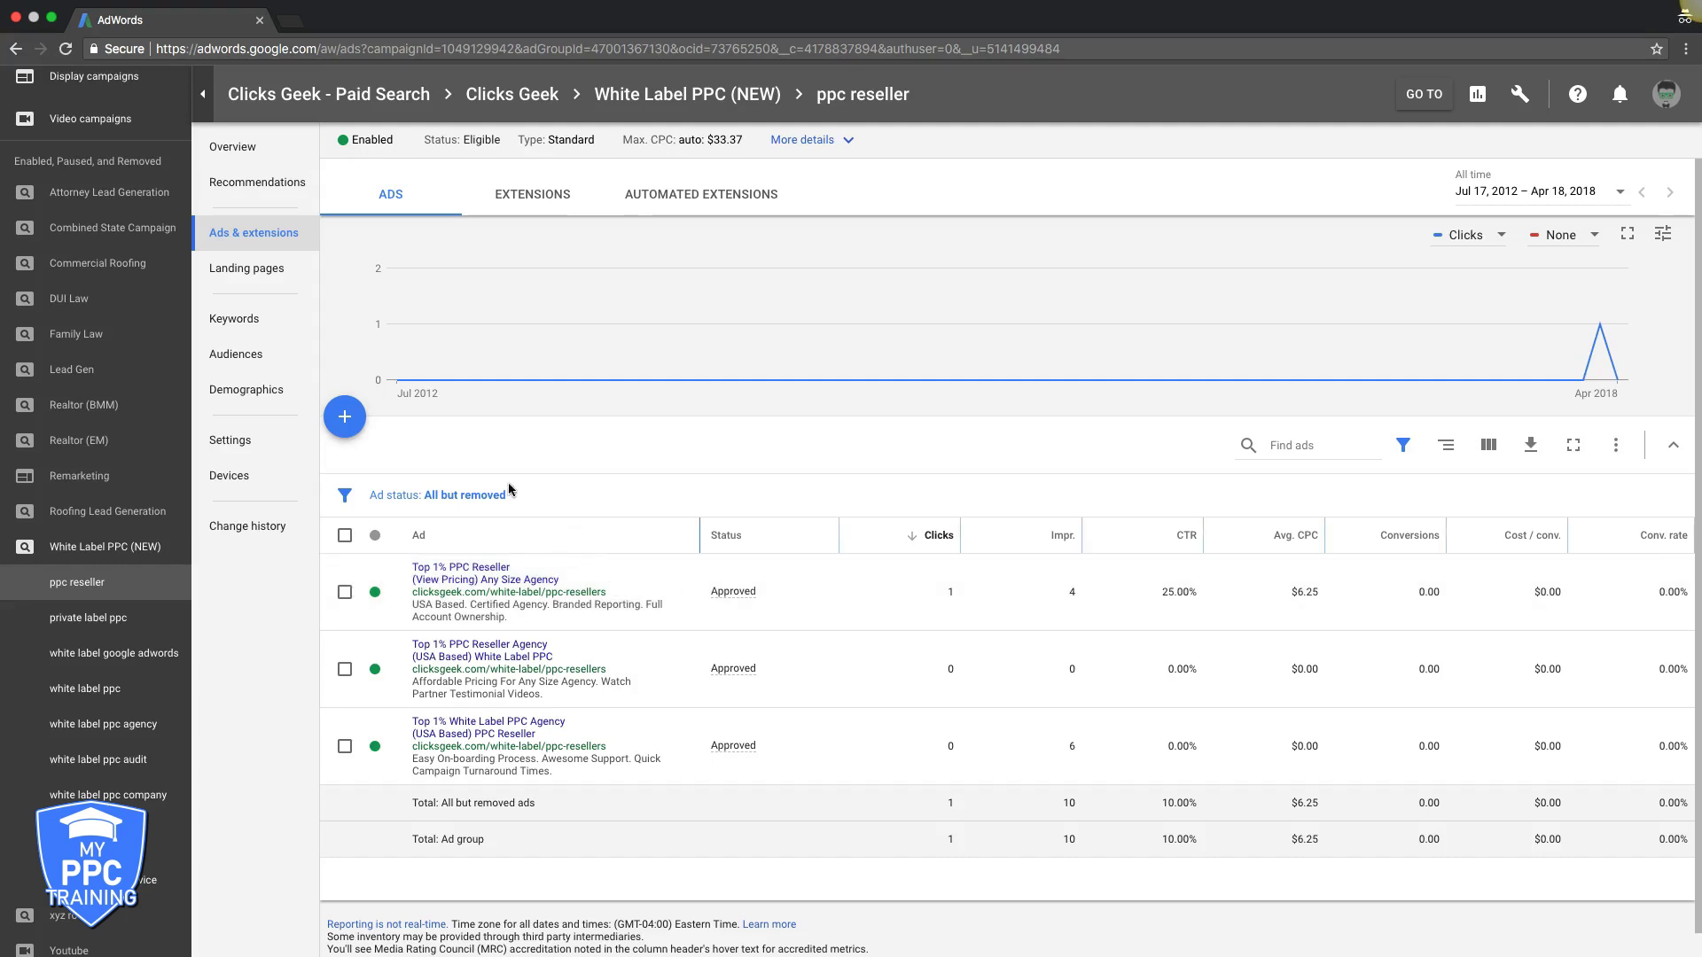
pyautogui.click(231, 156)
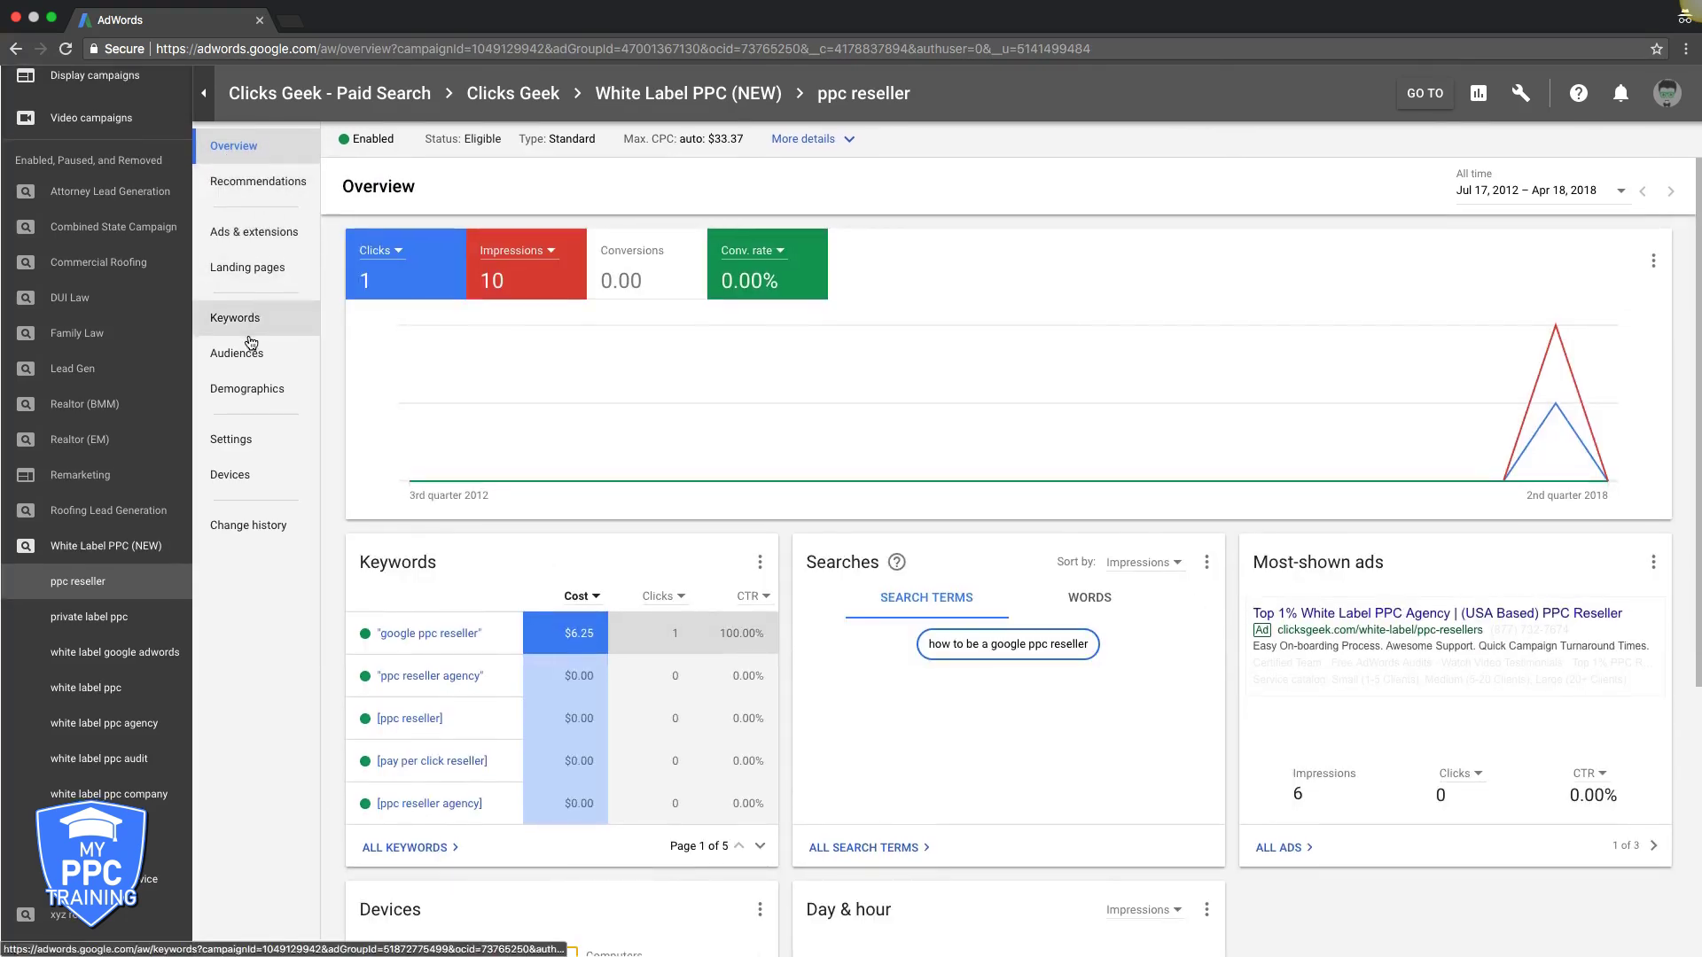
# Go back to White Label PPC (NEW) and list its ad groups, totalling $659.78 cost.
pyautogui.click(110, 546)
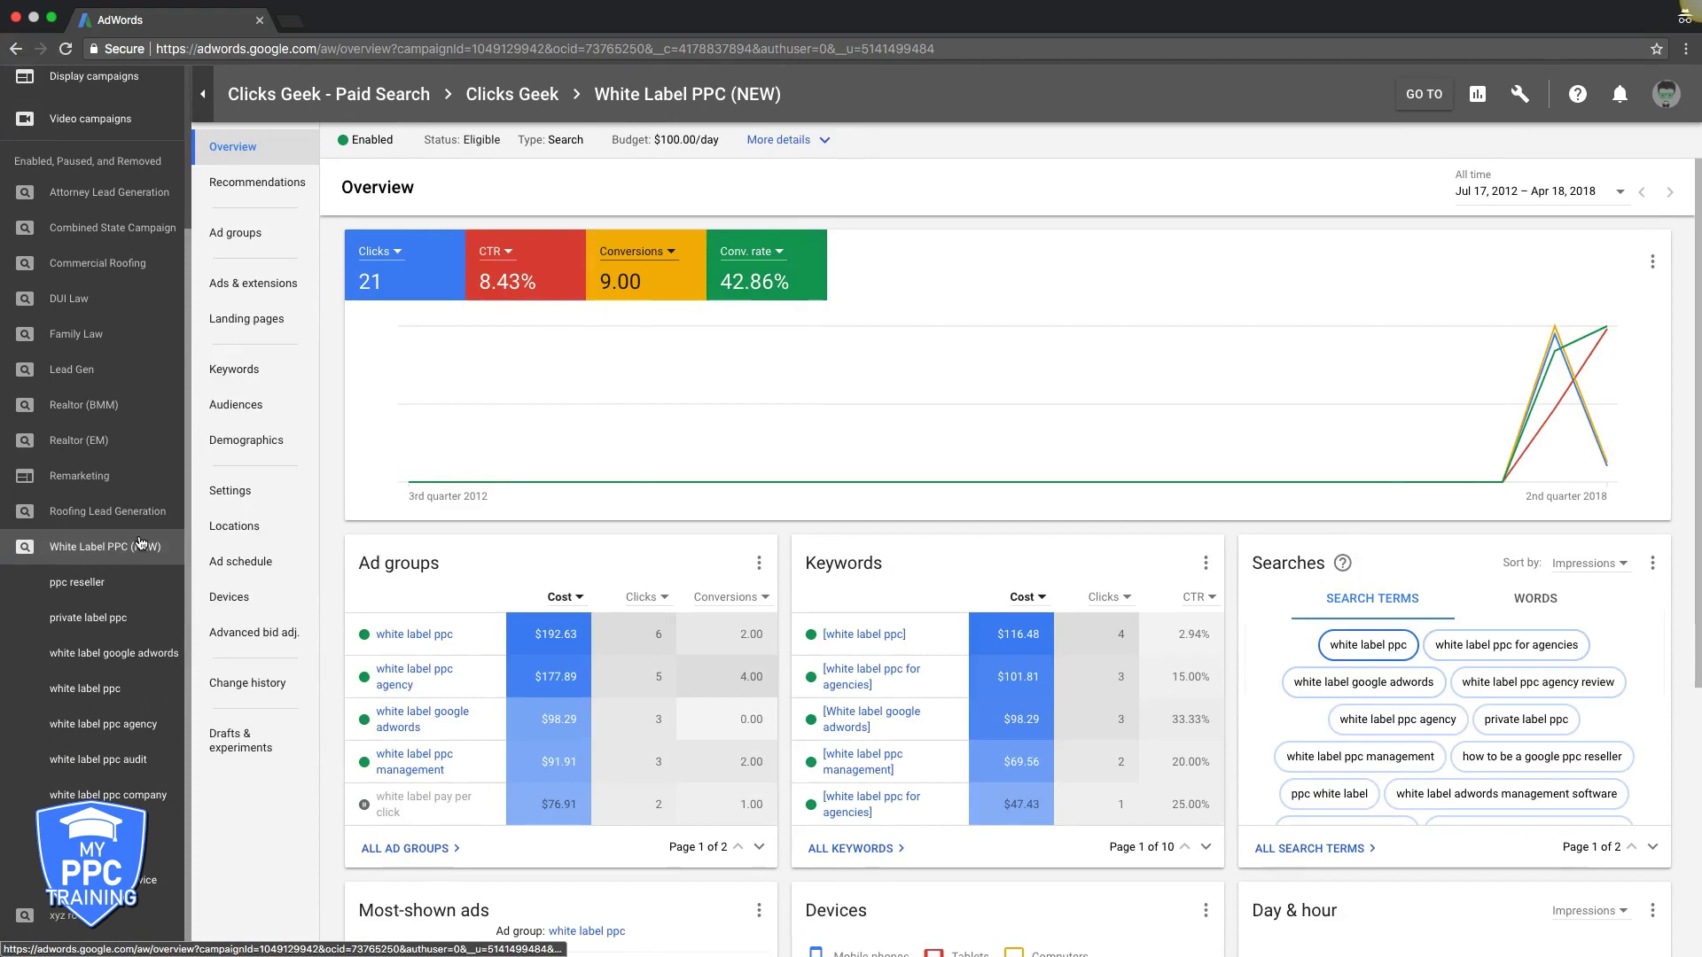
pyautogui.click(252, 235)
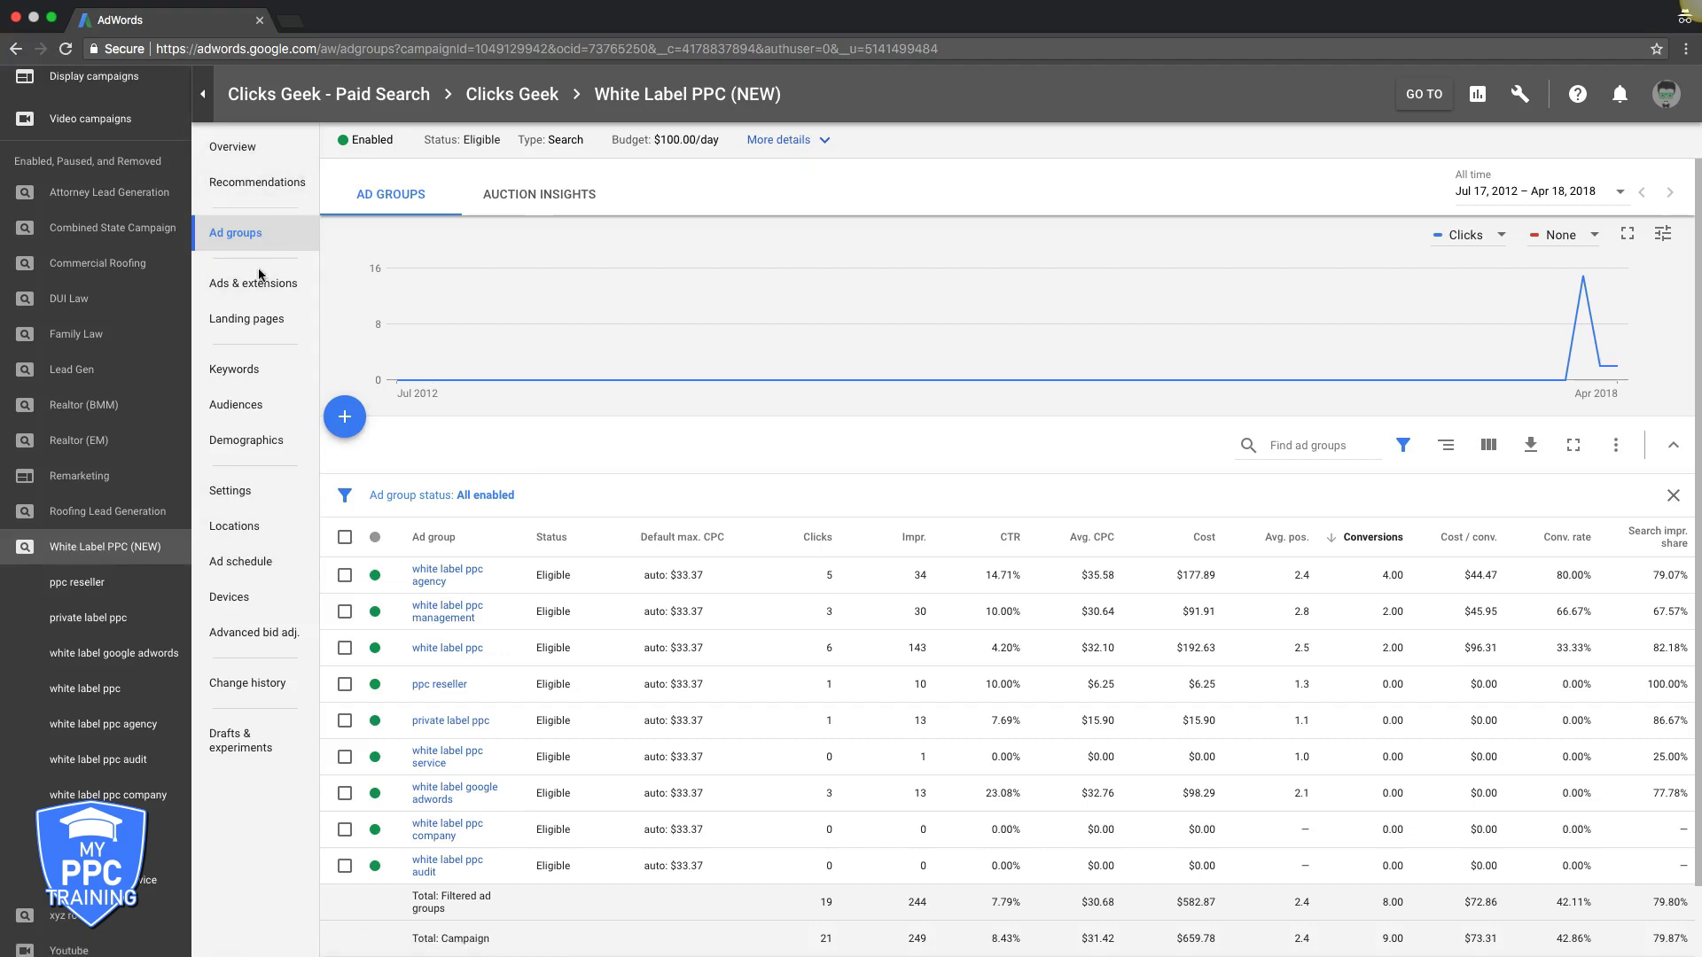
# Show the campaign's 51 negative keywords under Keywords.
pyautogui.click(248, 363)
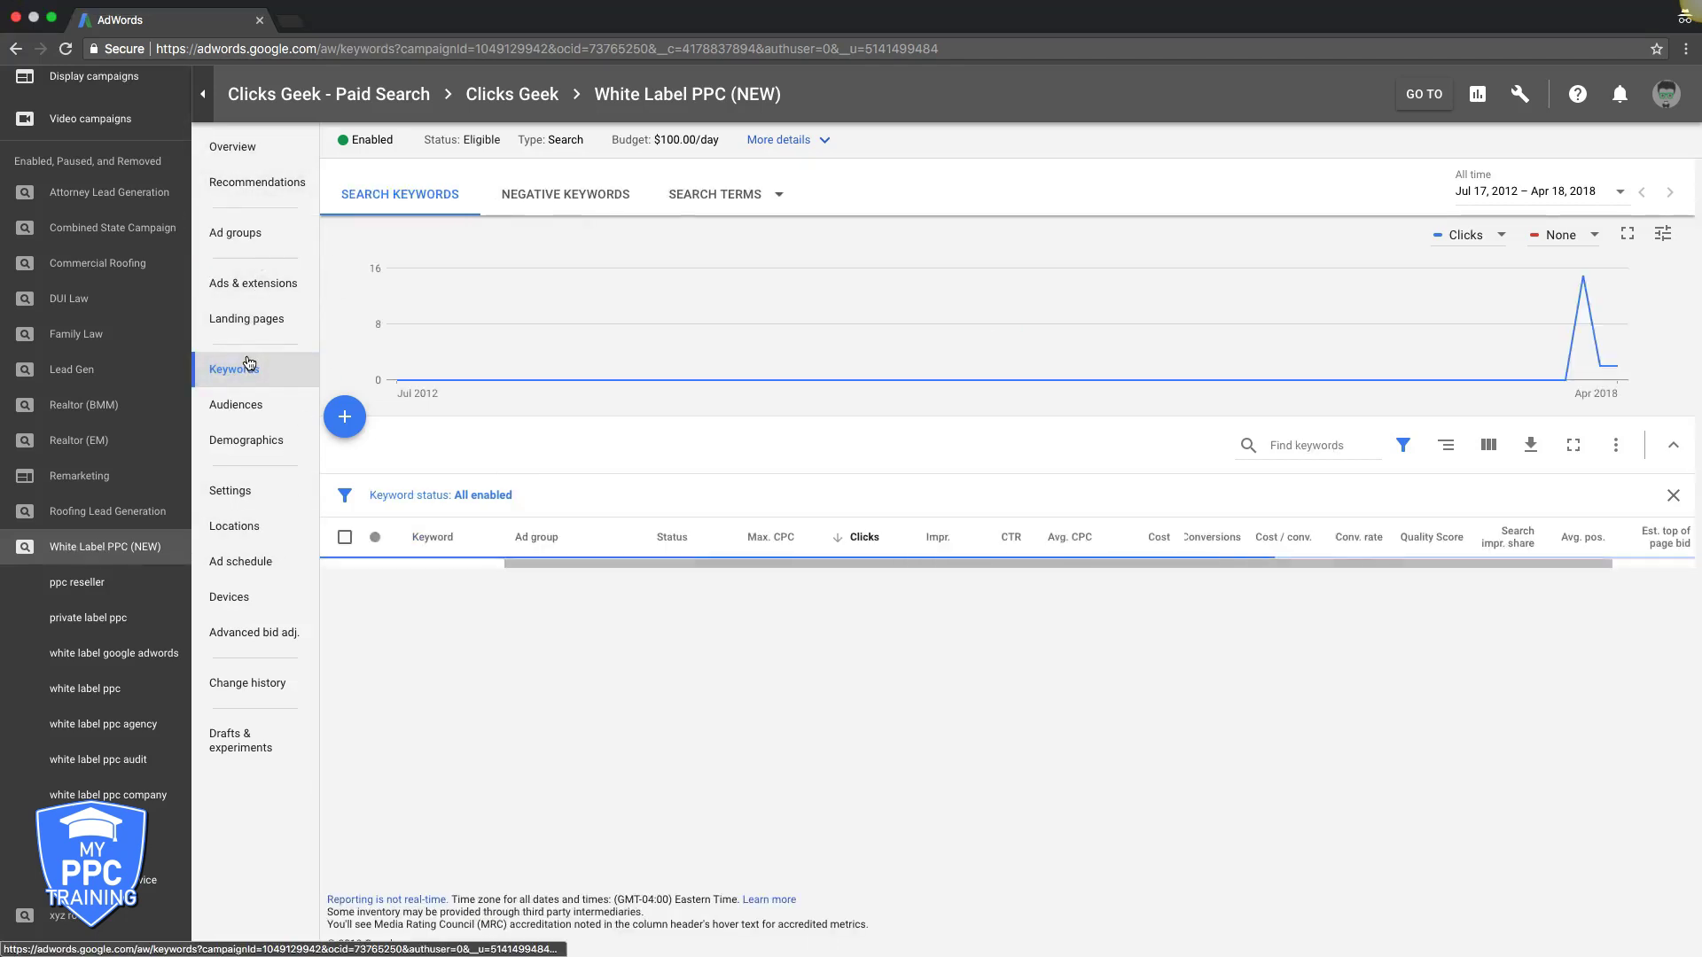
pyautogui.click(565, 200)
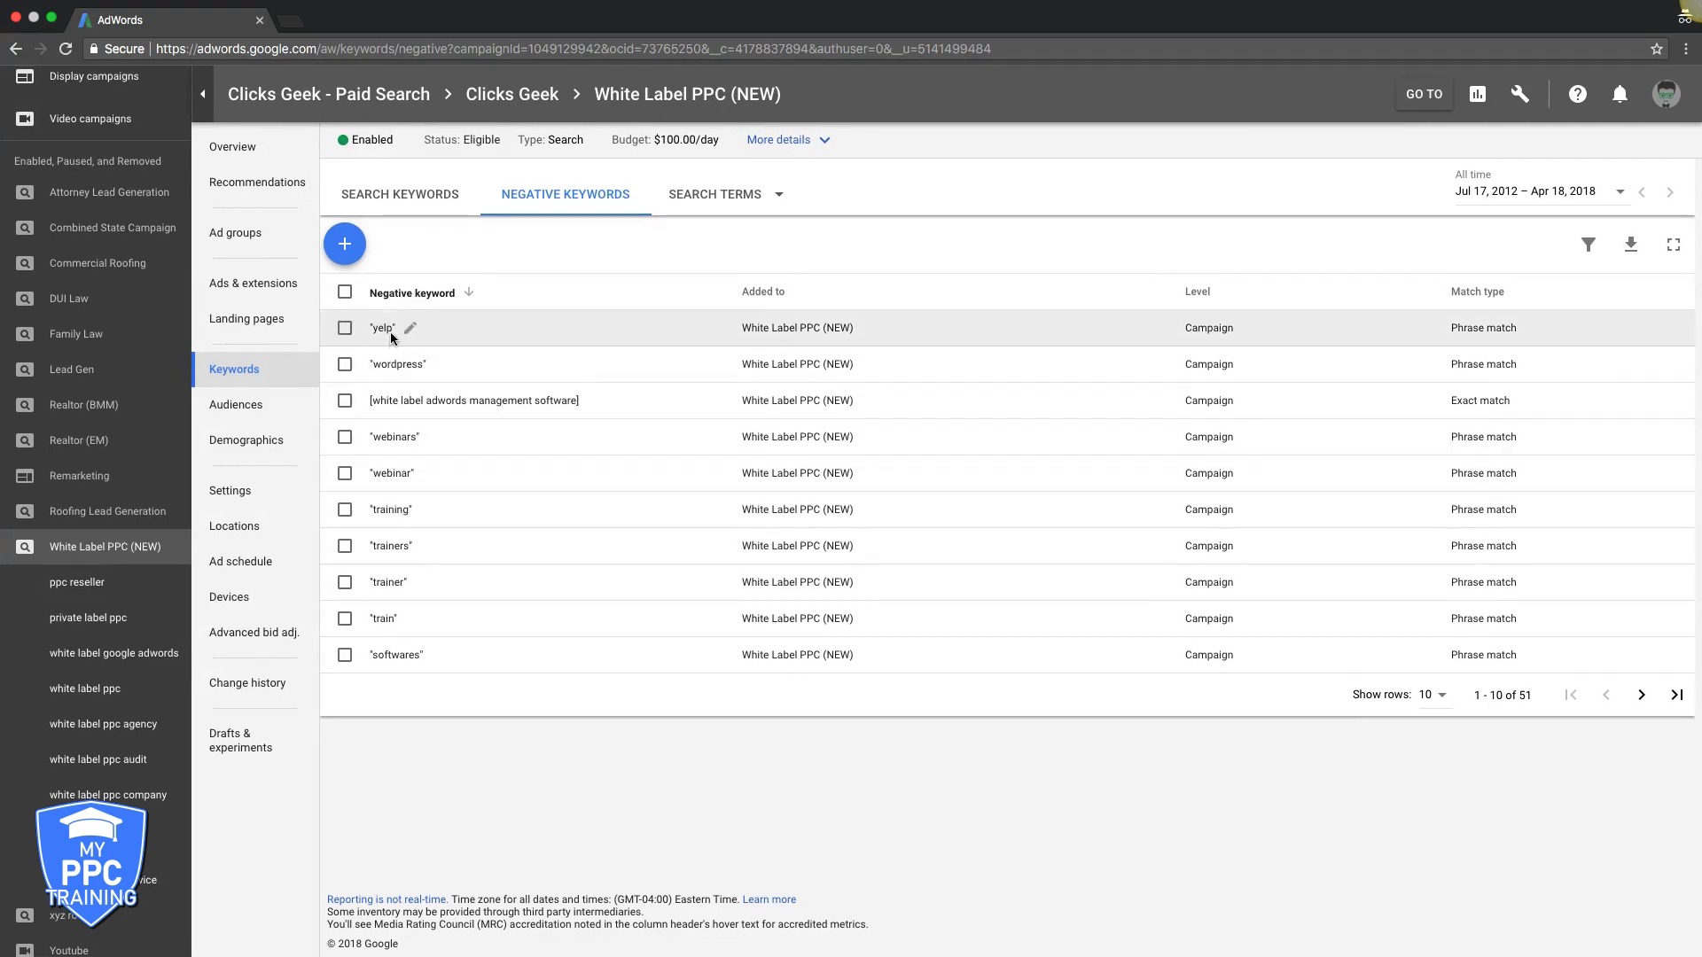
pyautogui.moveTo(390, 330); pyautogui.dragTo(376, 330)
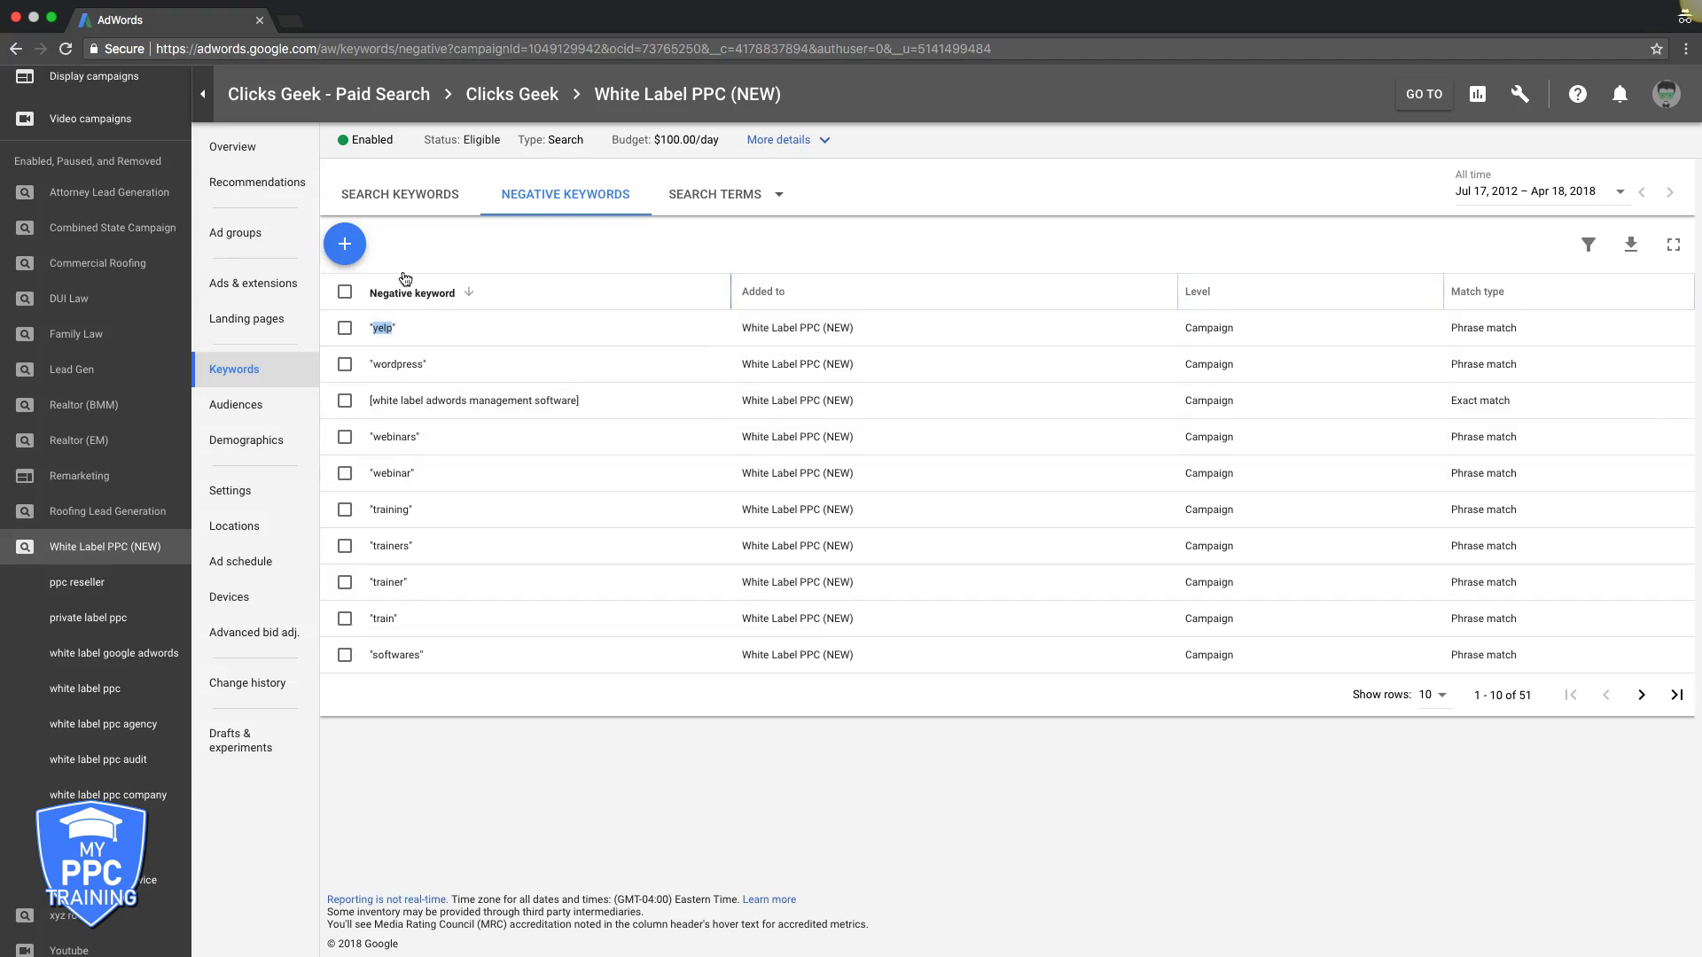
# Add "software" in quotes as a campaign-level phrase-match negative keyword and save.
pyautogui.click(345, 245)
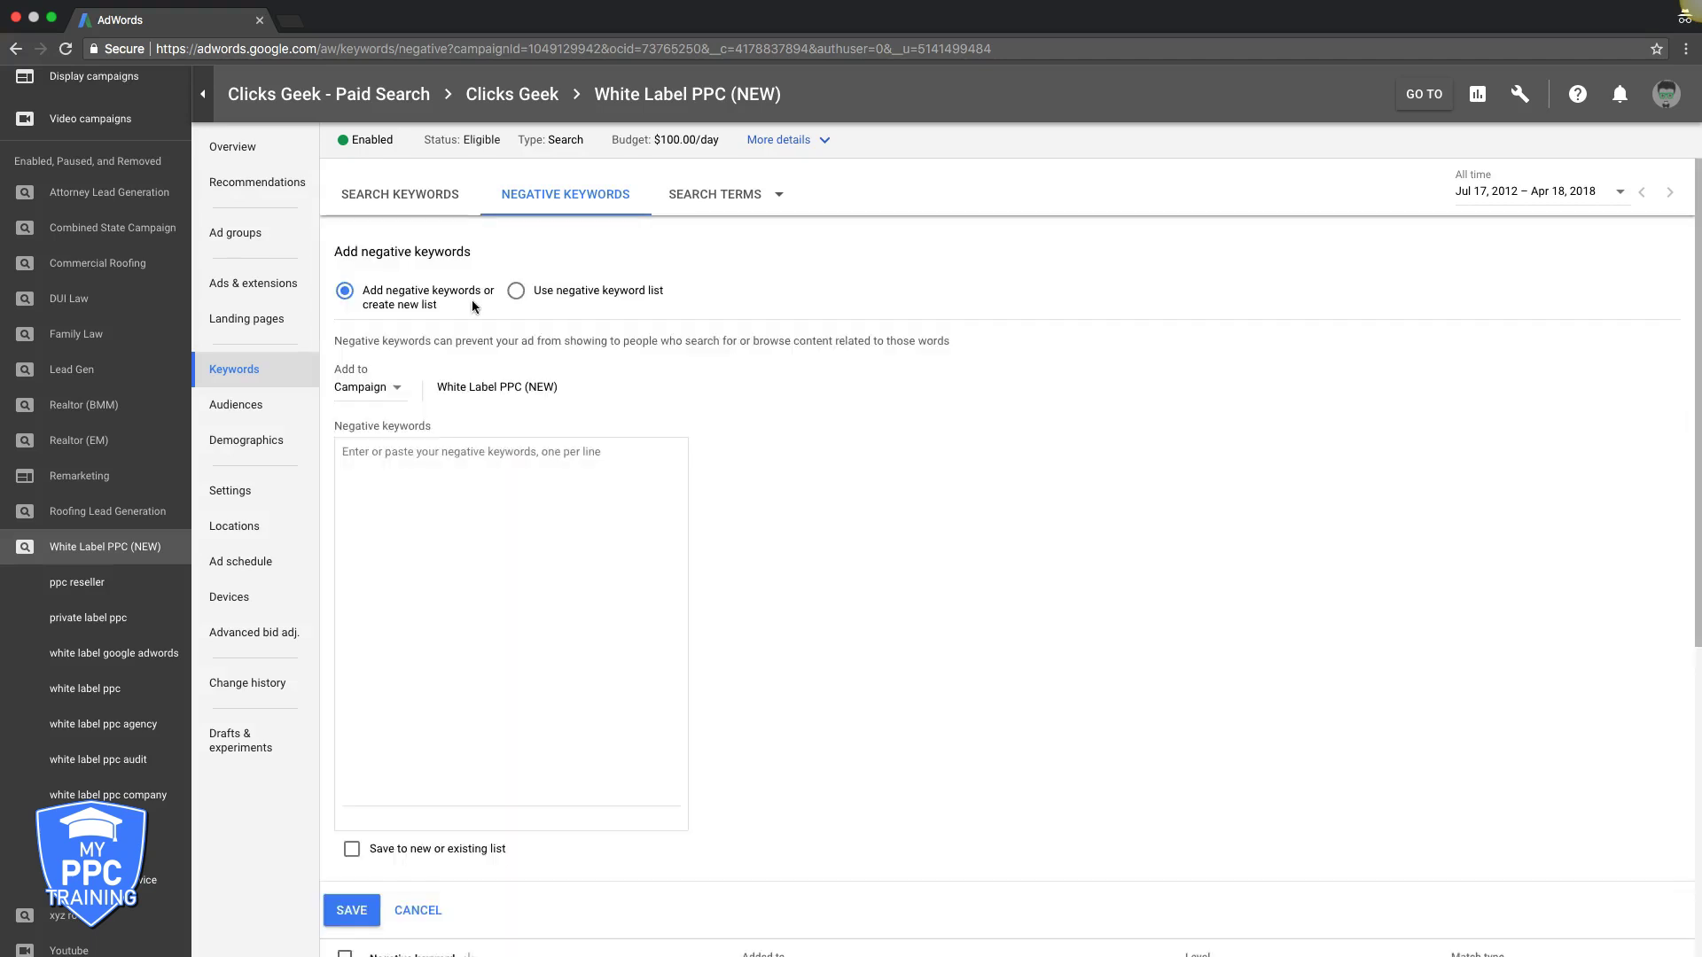
pyautogui.click(359, 389)
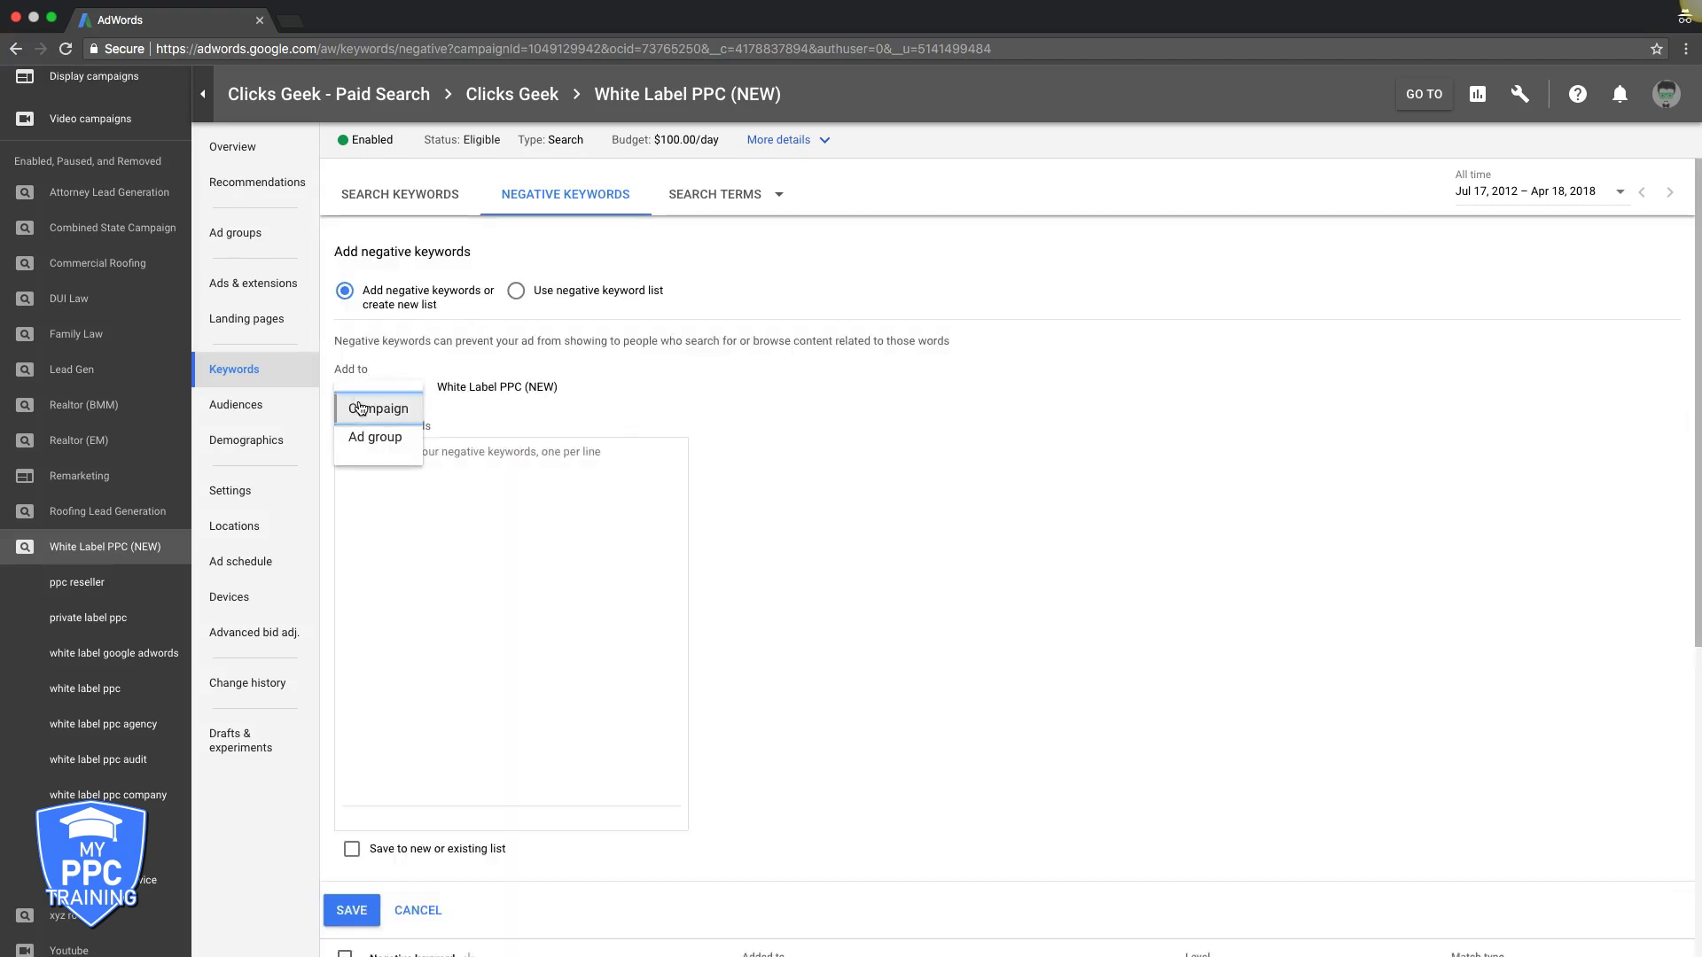
pyautogui.click(355, 400)
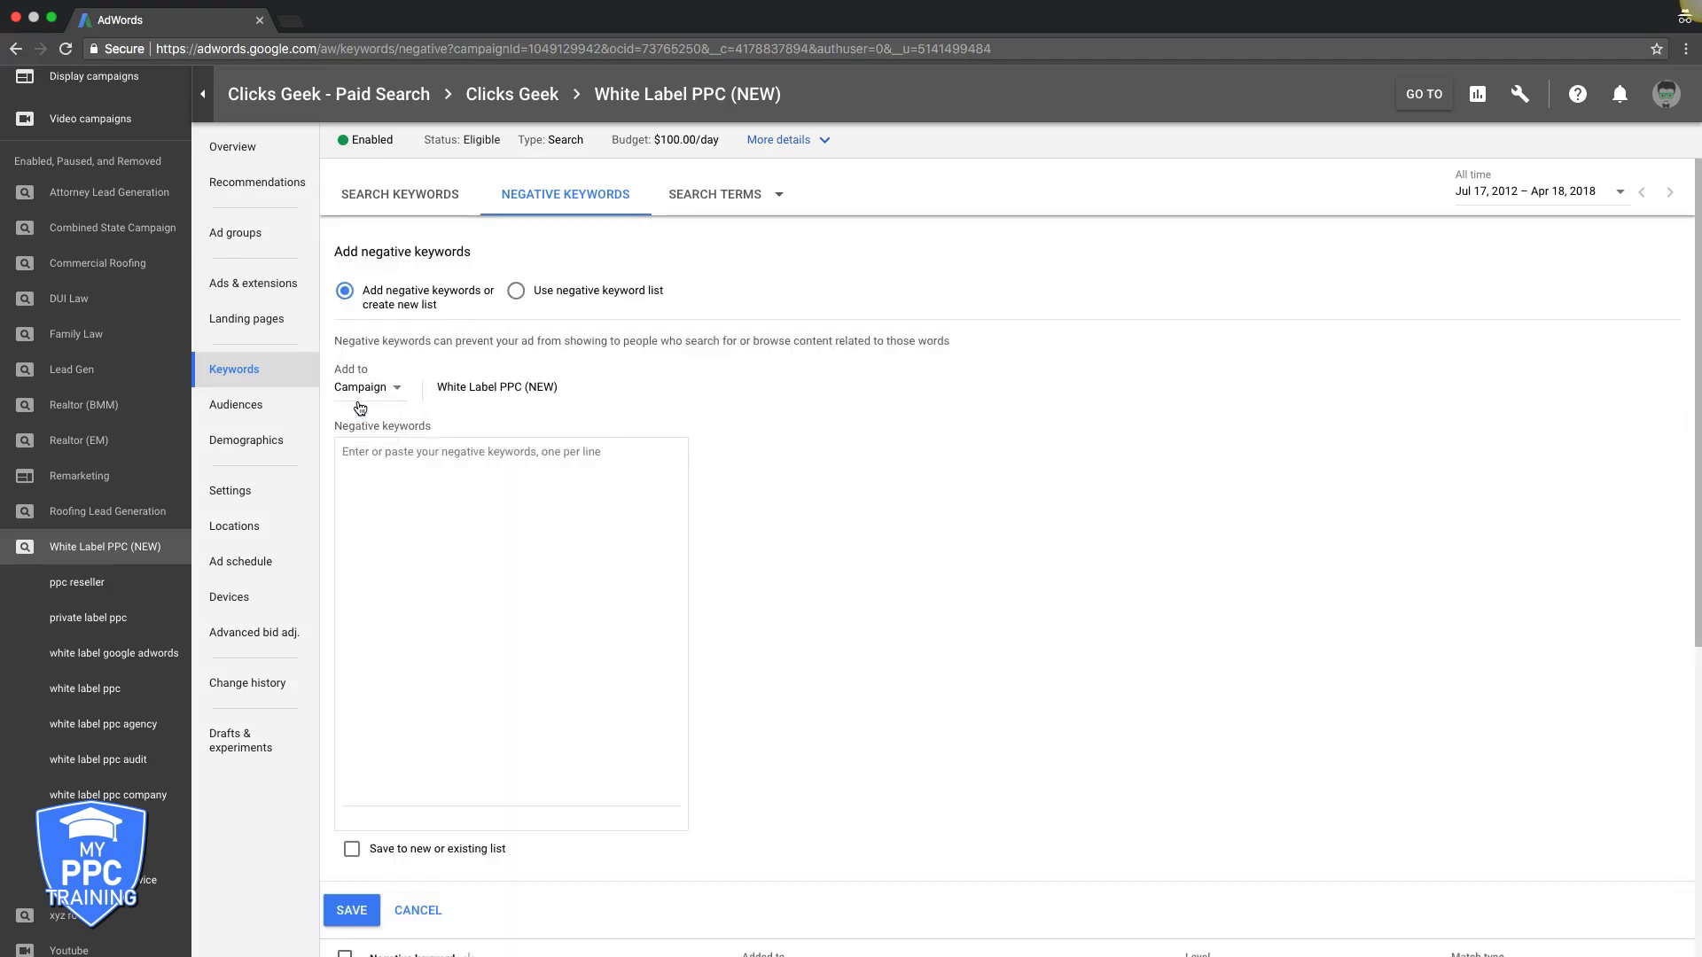
pyautogui.click(426, 455)
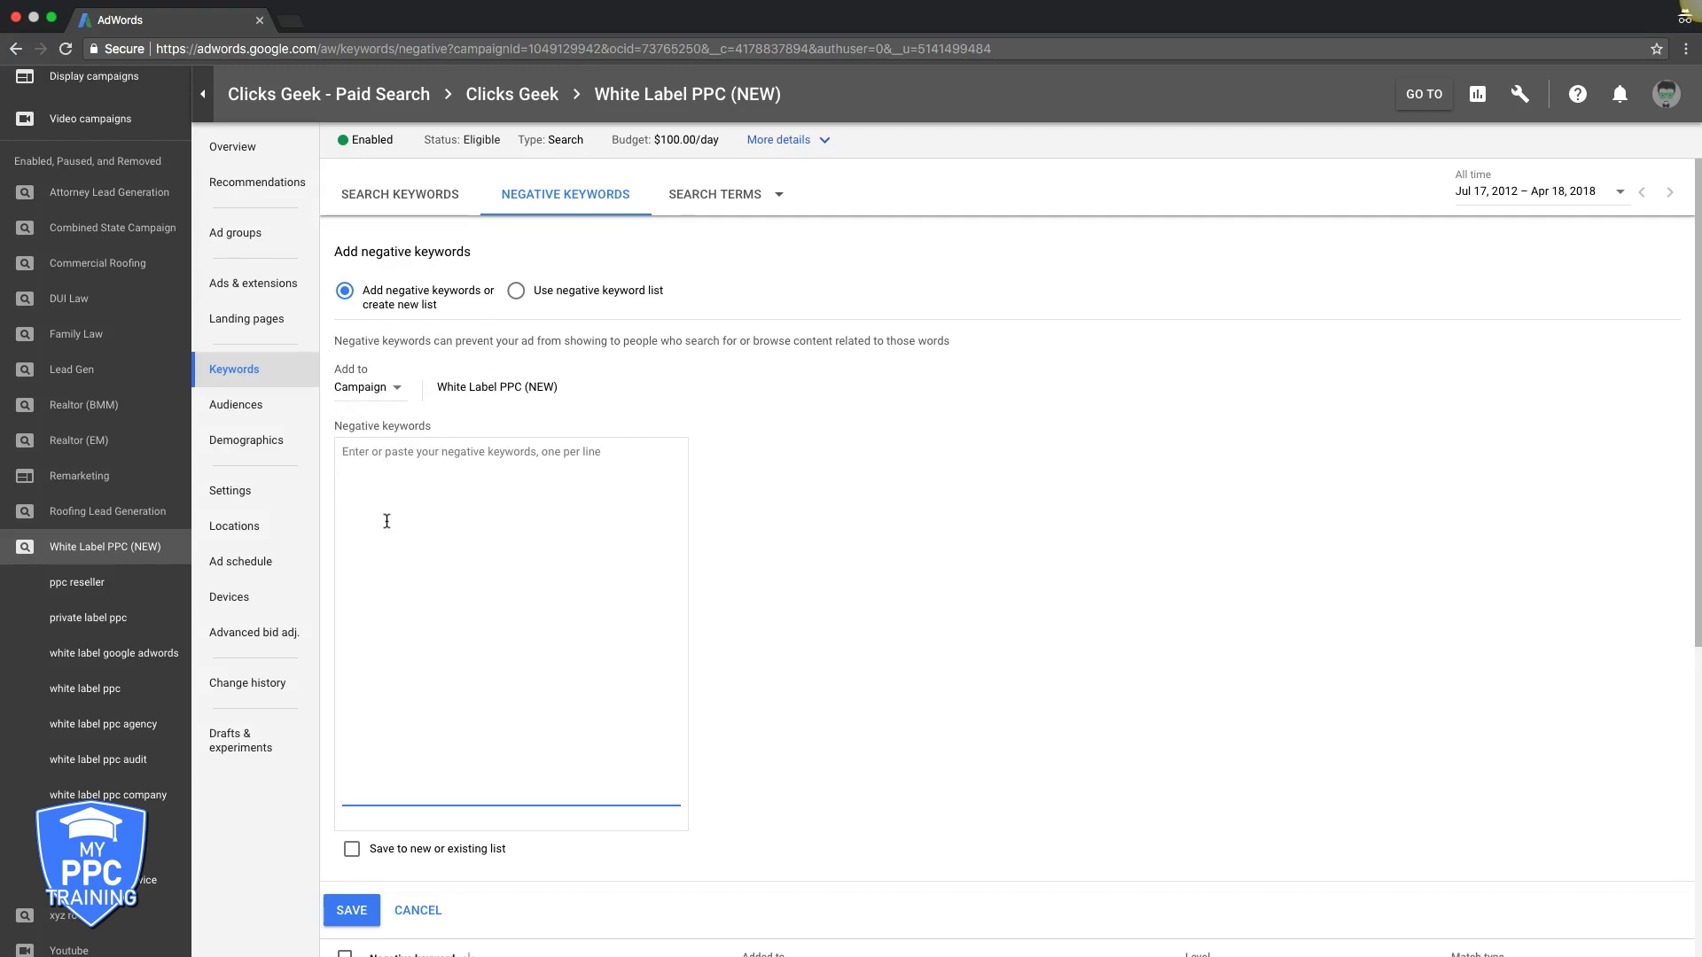
pyautogui.write('"sof')
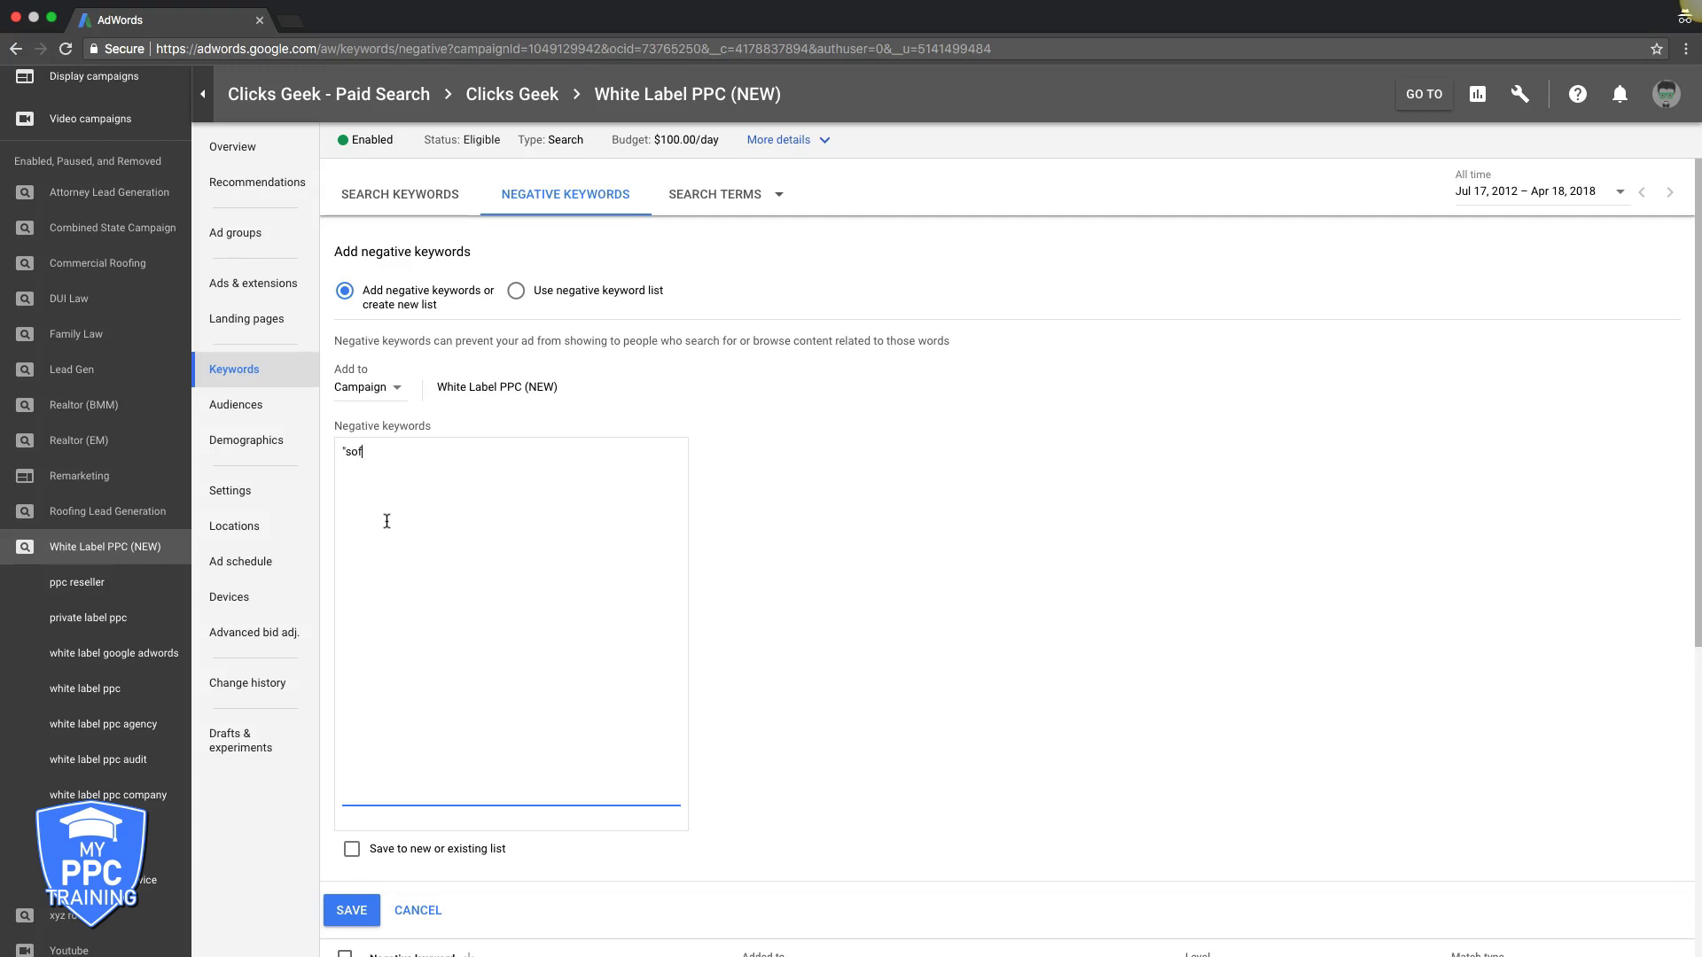
pyautogui.write('tware')
pyautogui.moveTo(389, 453)
pyautogui.mouseDown()
pyautogui.moveTo(344, 453)
pyautogui.moveTo(360, 454)
pyautogui.mouseUp()
pyautogui.click(402, 455)
pyautogui.scroll(-2, 479, 589)
pyautogui.click(346, 815)
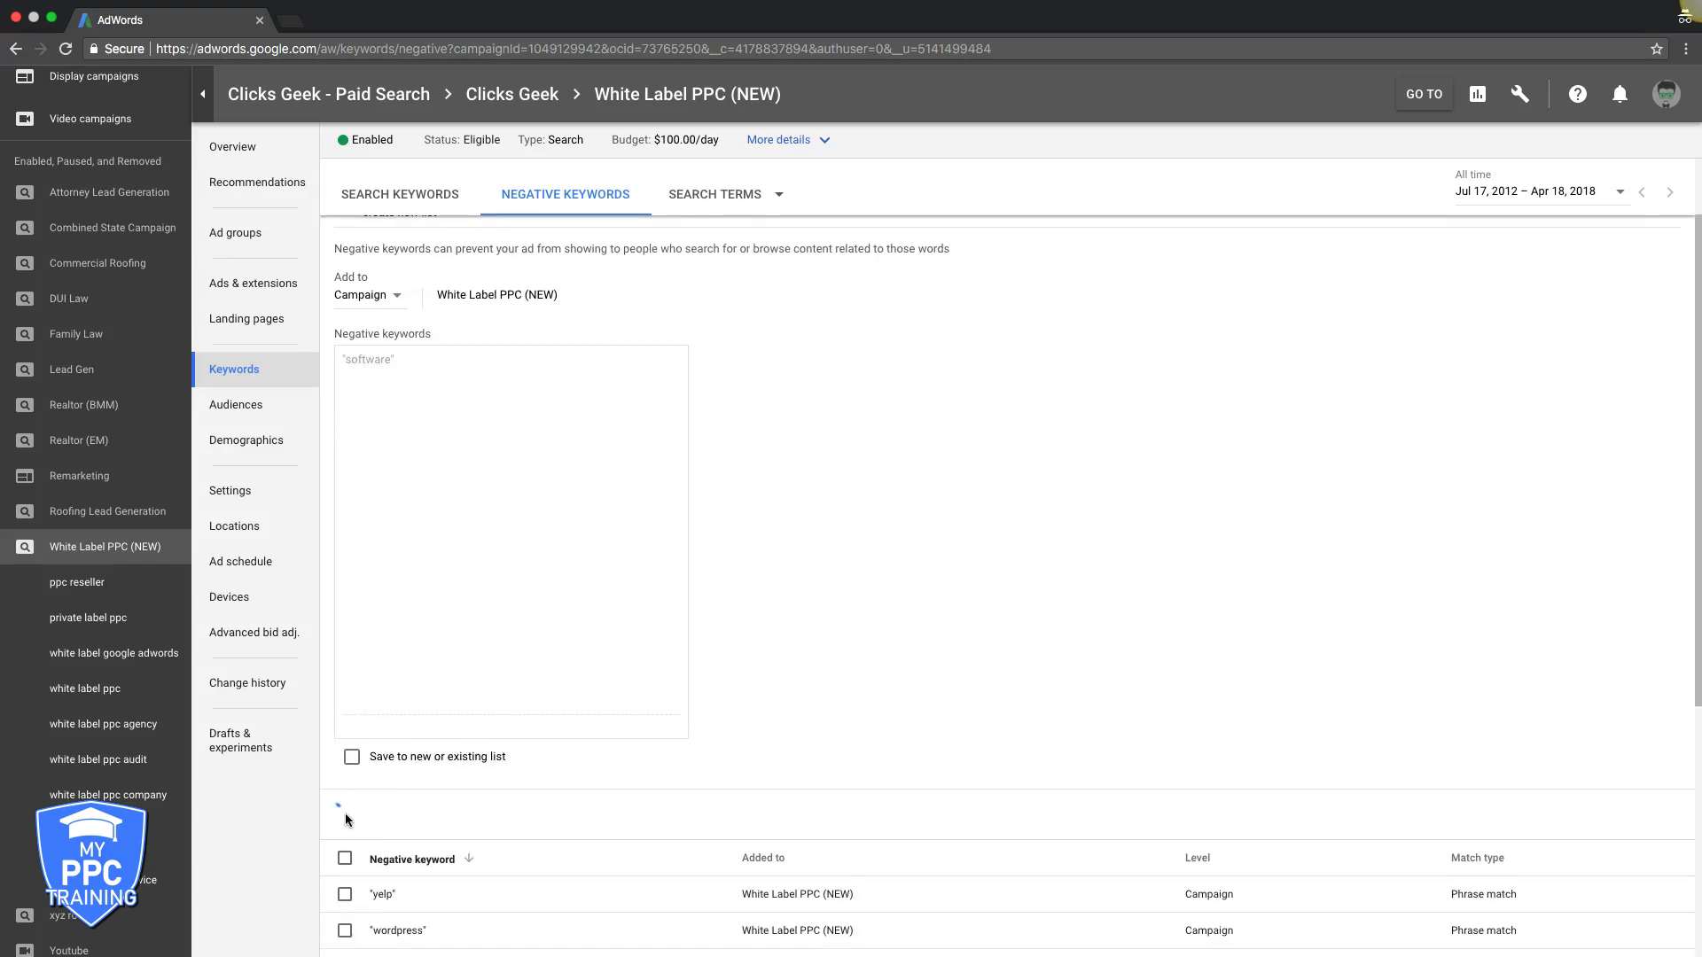